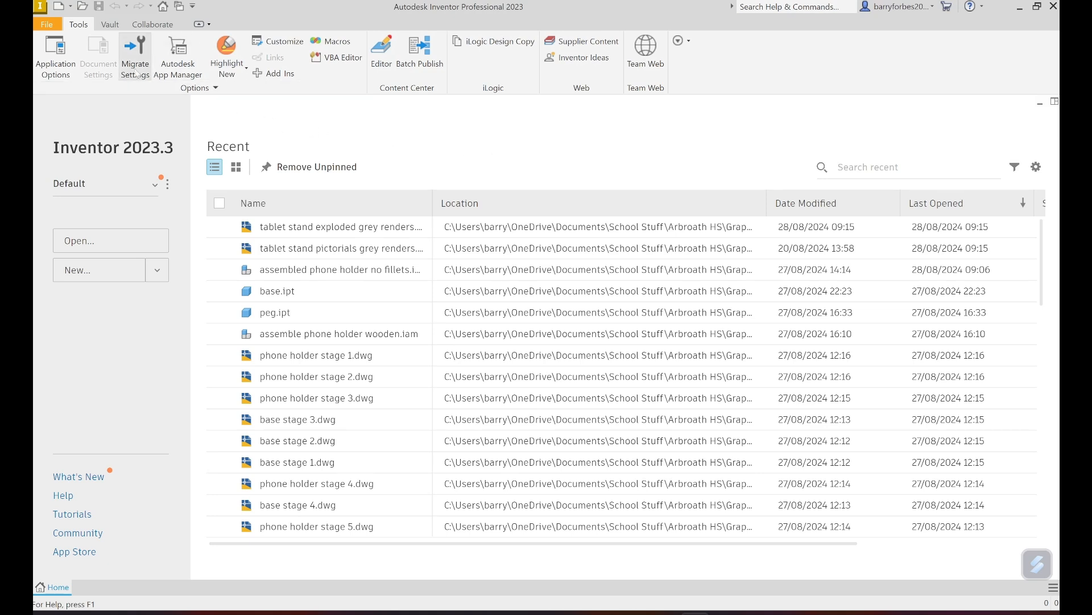
Create a new assembly from the metric Standard (mm).iam template.
click(47, 26)
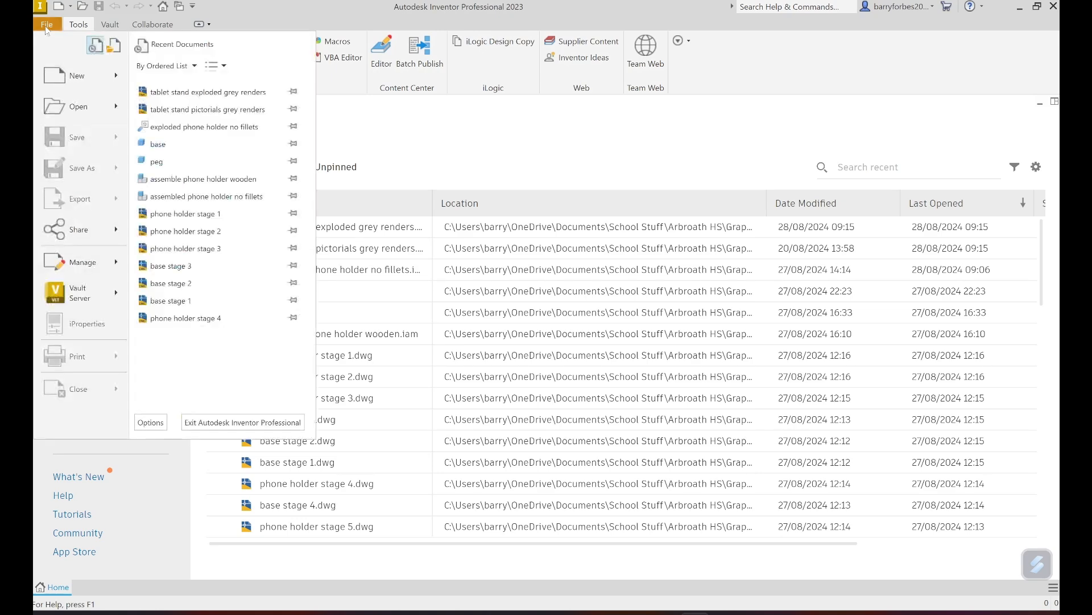
click(76, 86)
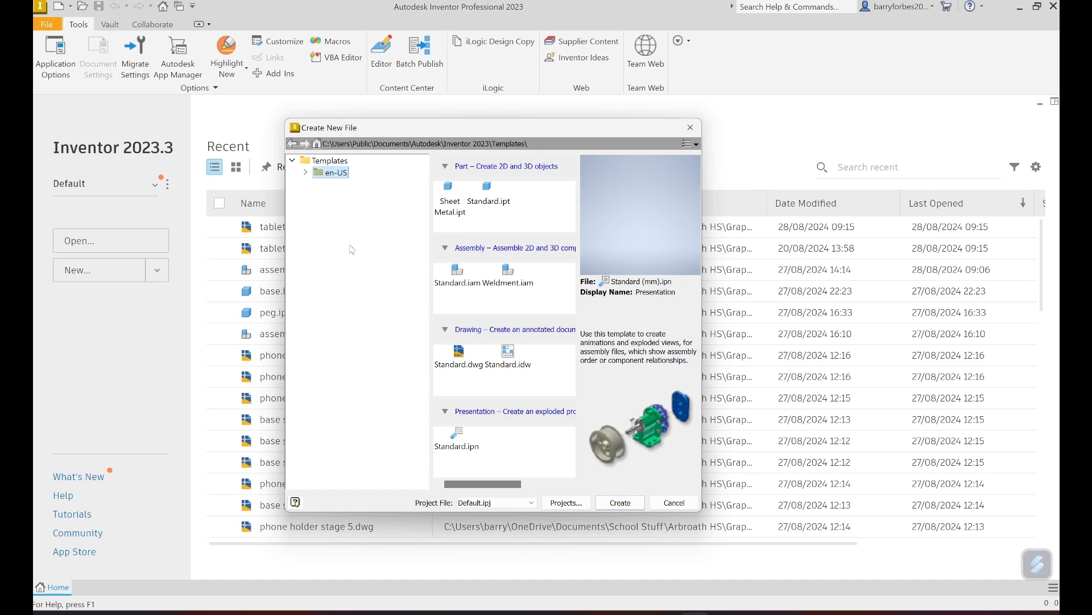
click(306, 172)
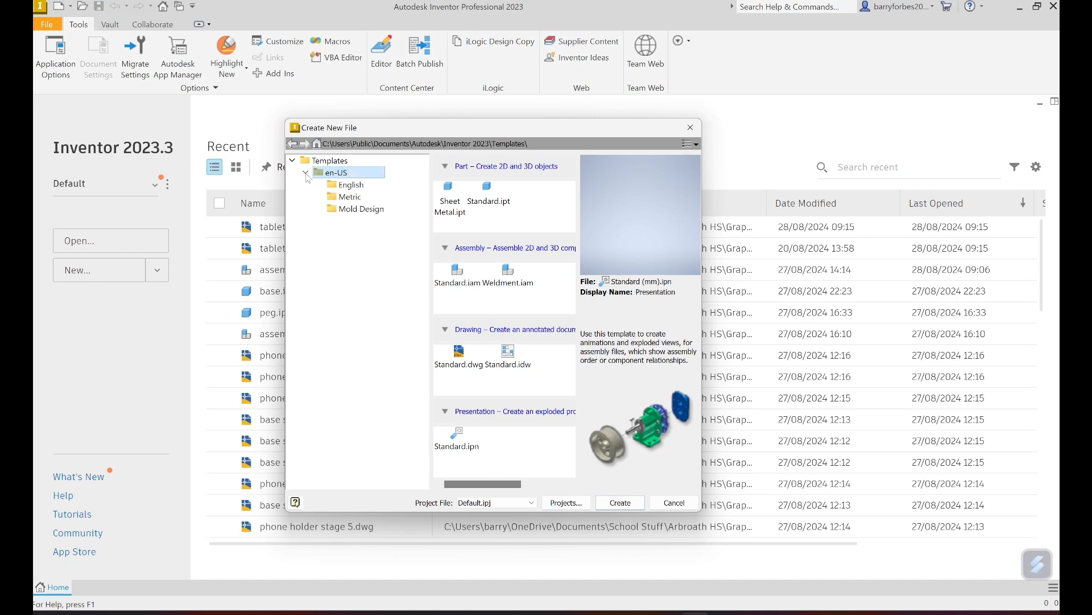
click(336, 197)
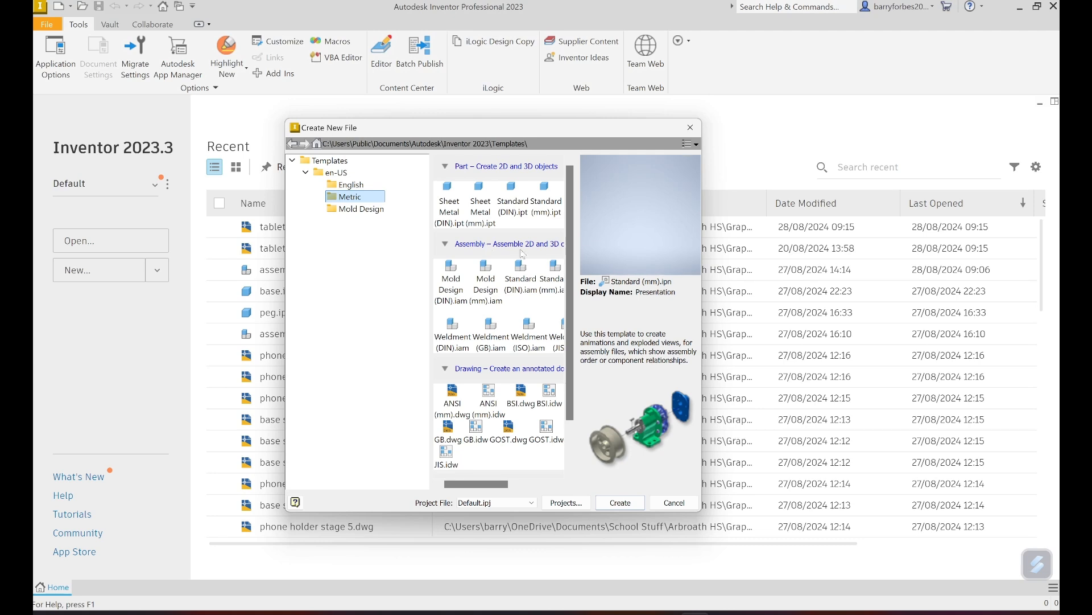
click(555, 281)
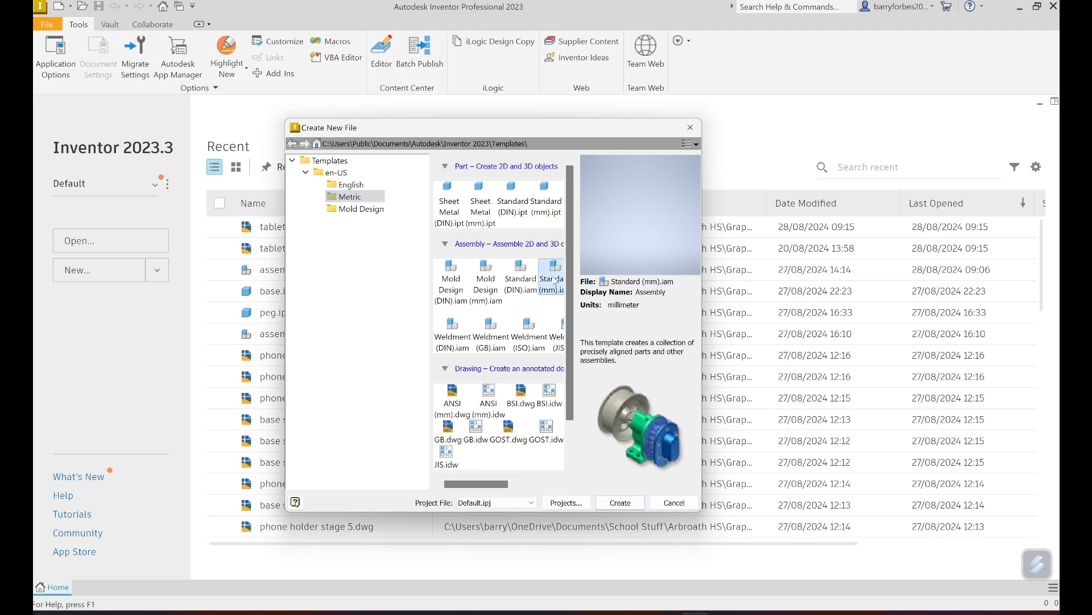
click(620, 502)
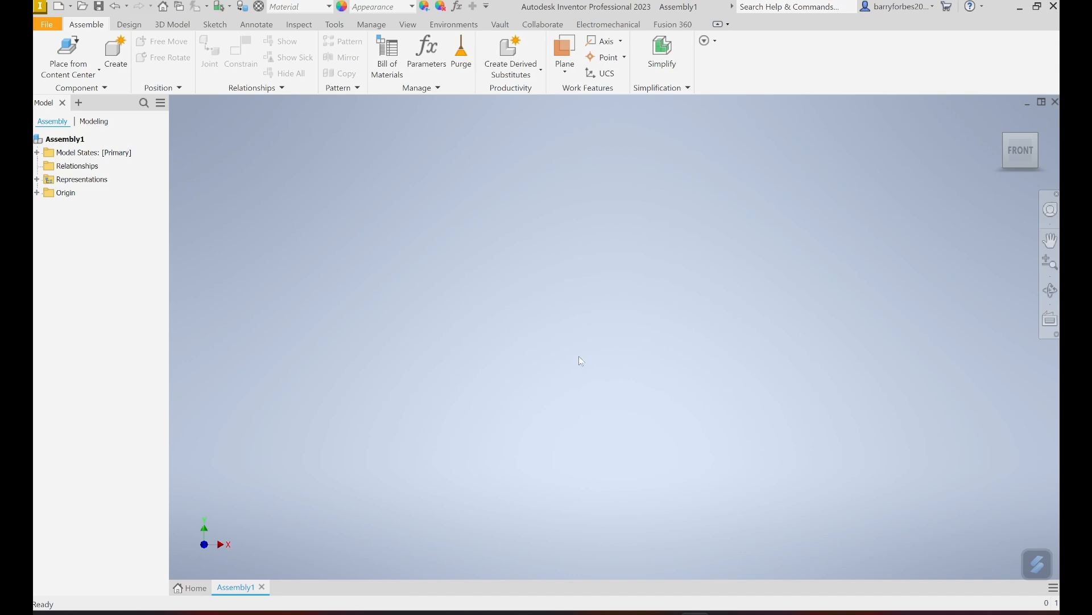
Place a single instance of the base part from the Phone Holder folder into the assembly.
click(86, 74)
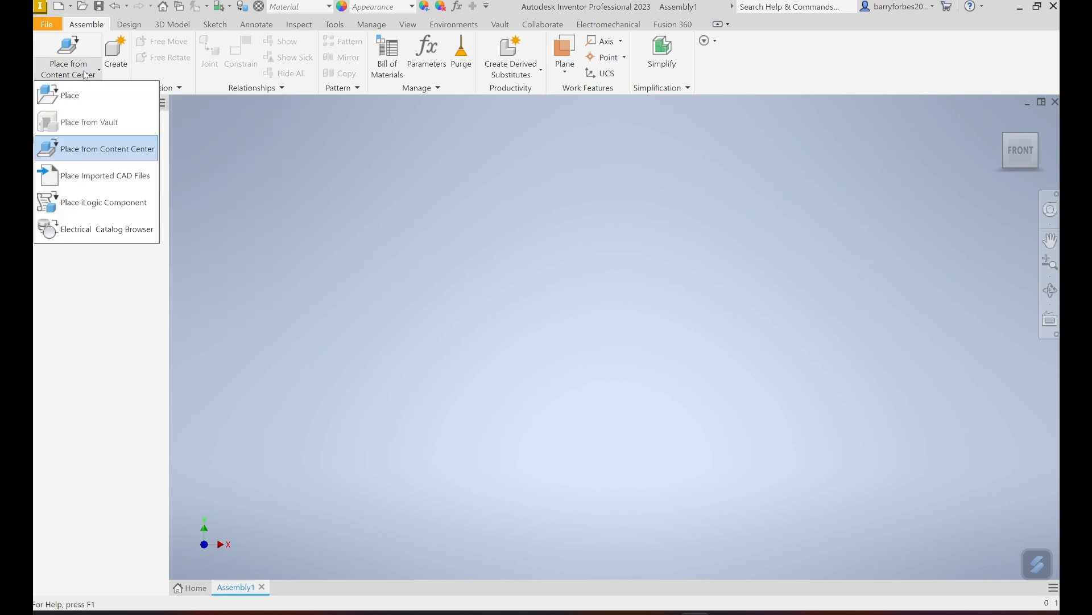
click(66, 96)
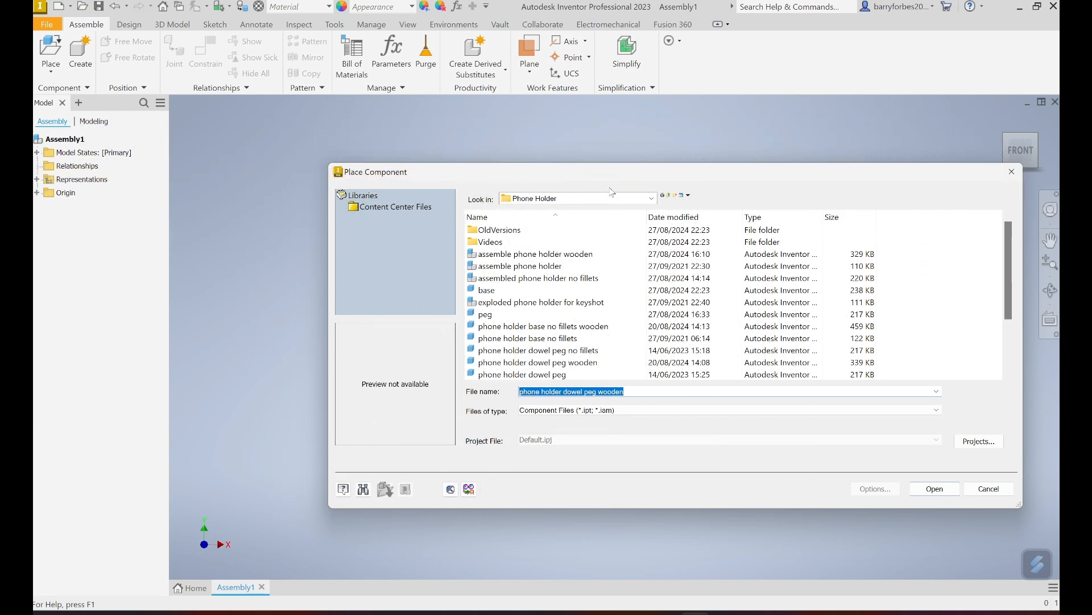
click(499, 292)
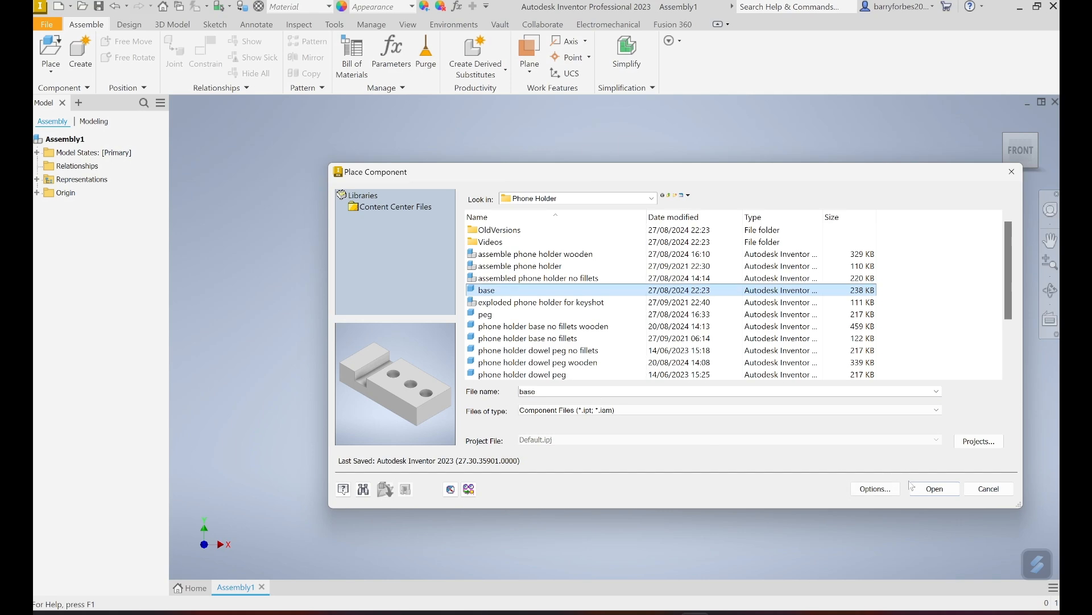
click(934, 489)
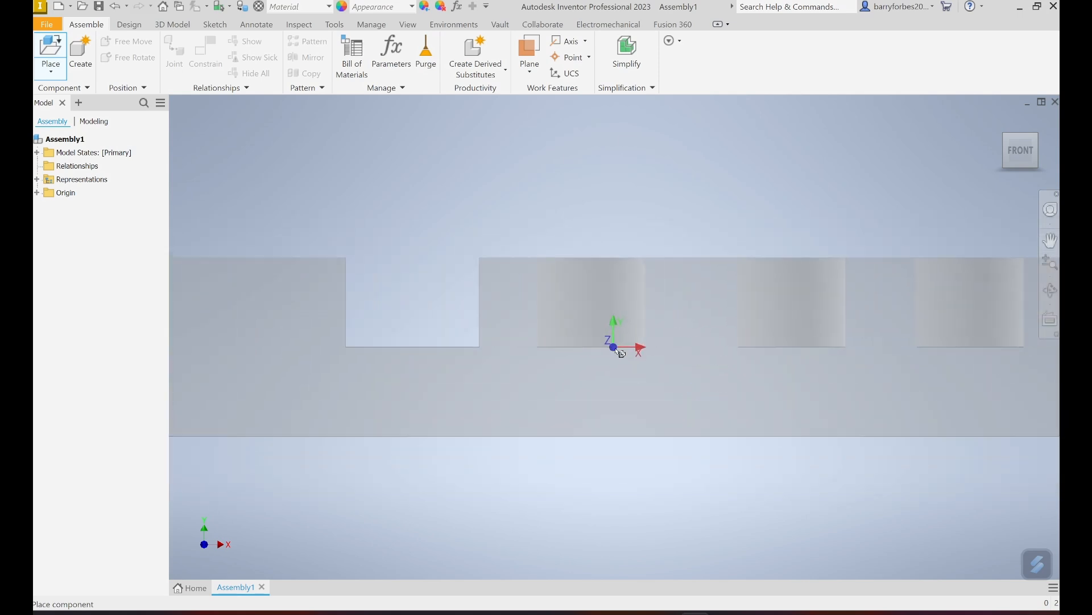
click(626, 345)
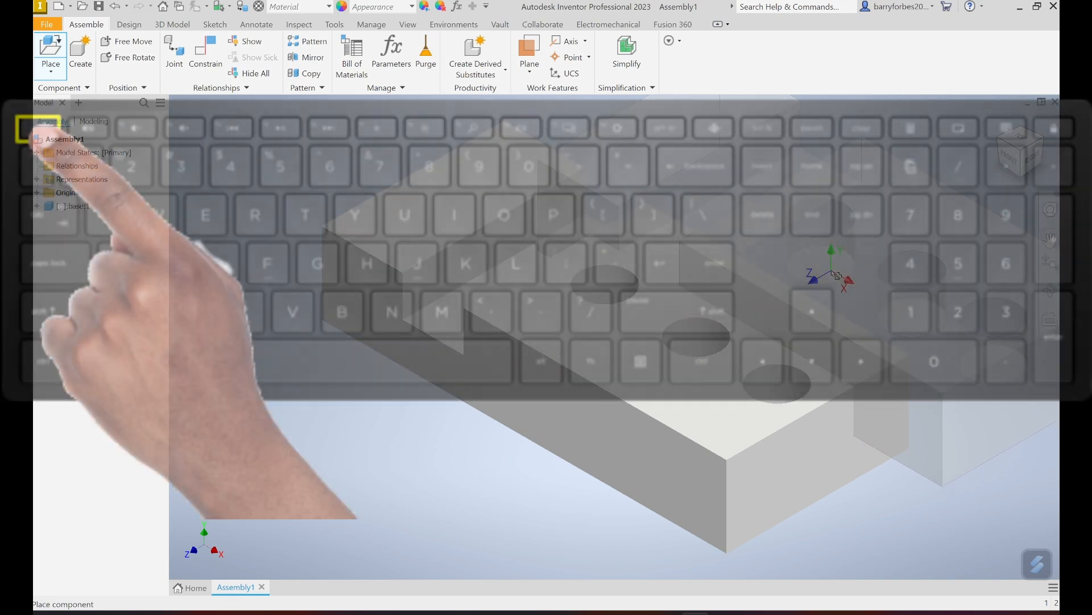
key(Escape)
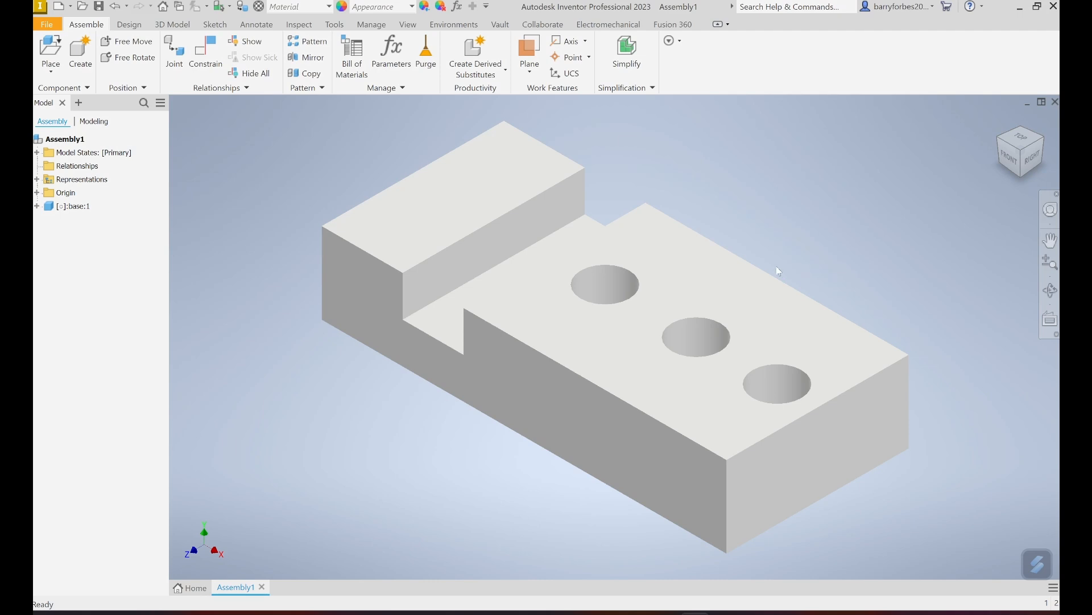
Ground the base component so it stays fixed in the assembly.
click(739, 278)
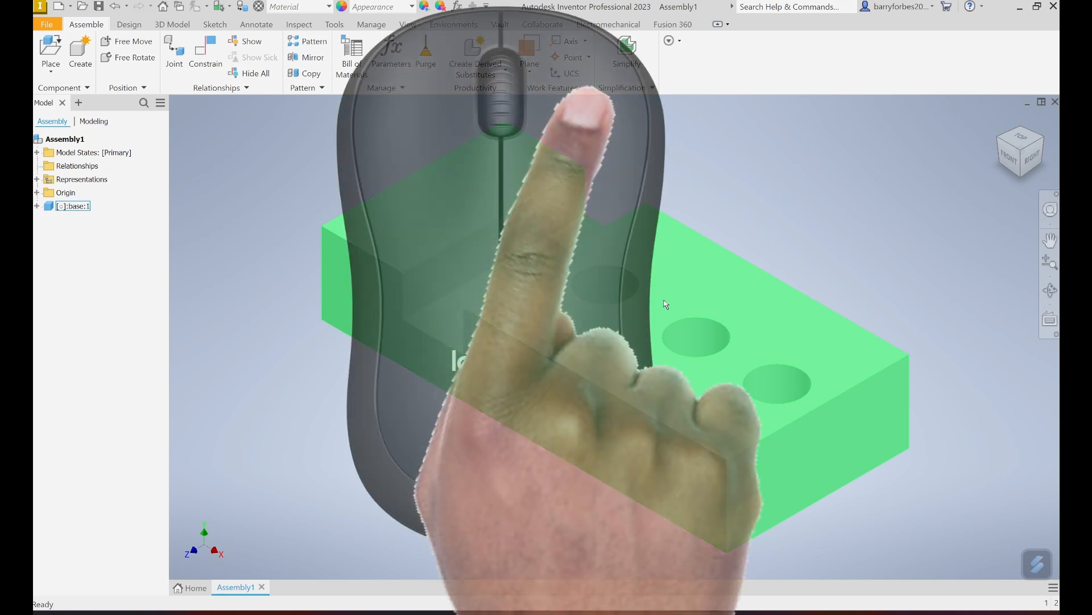
right_click(666, 304)
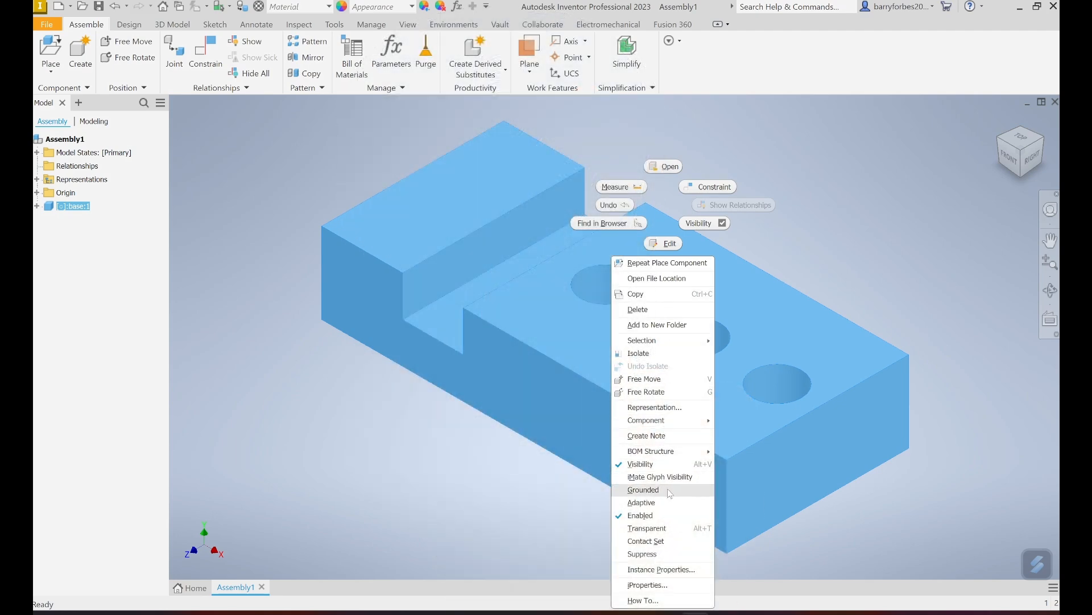
click(643, 489)
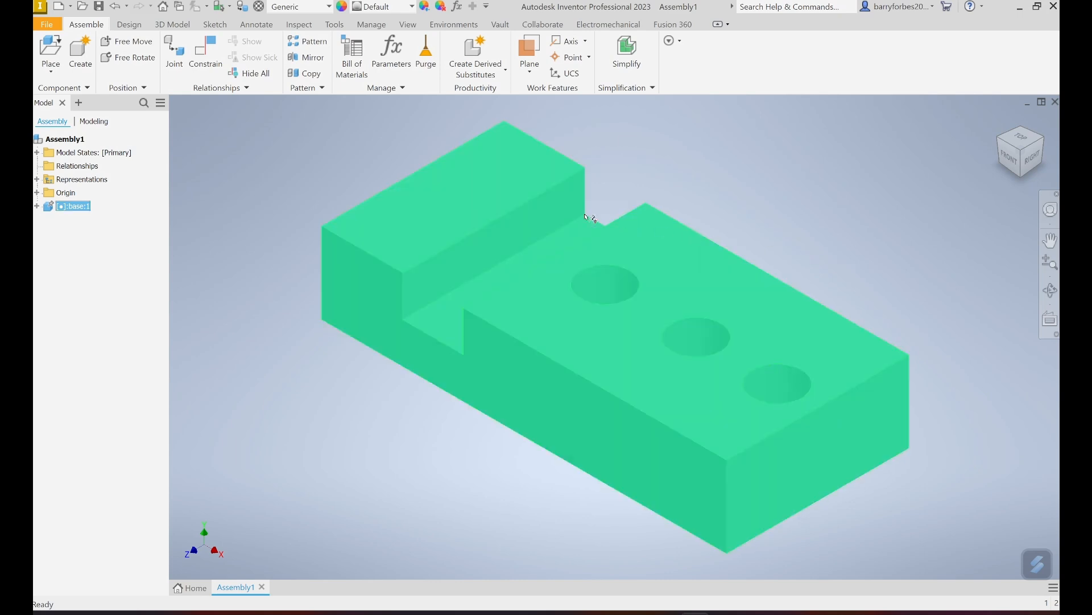
Place a single instance of the peg part from the Phone Holder folder upright beside the base.
click(51, 49)
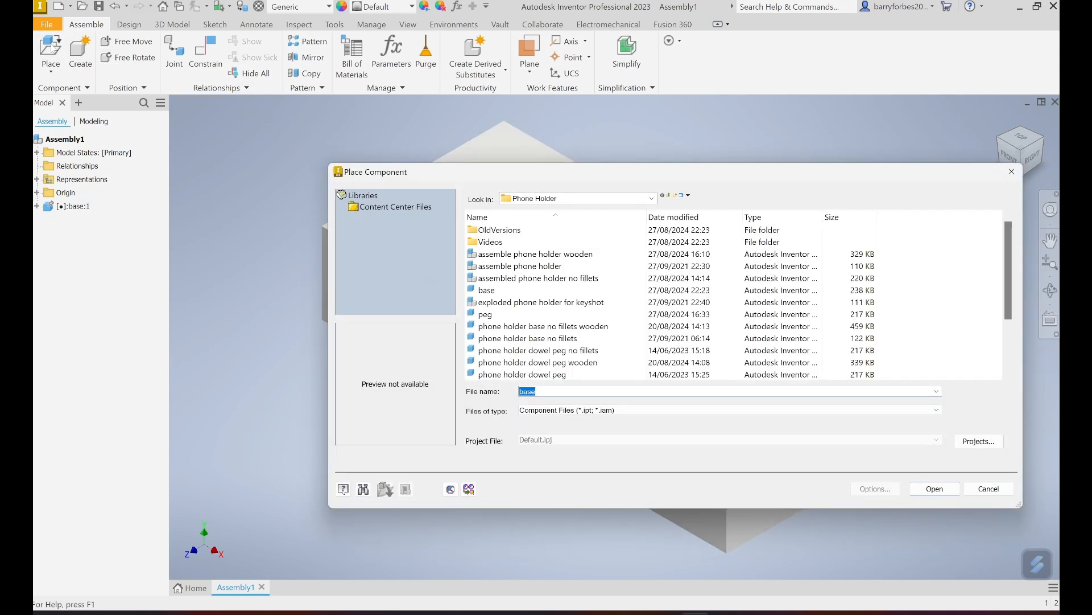
click(501, 314)
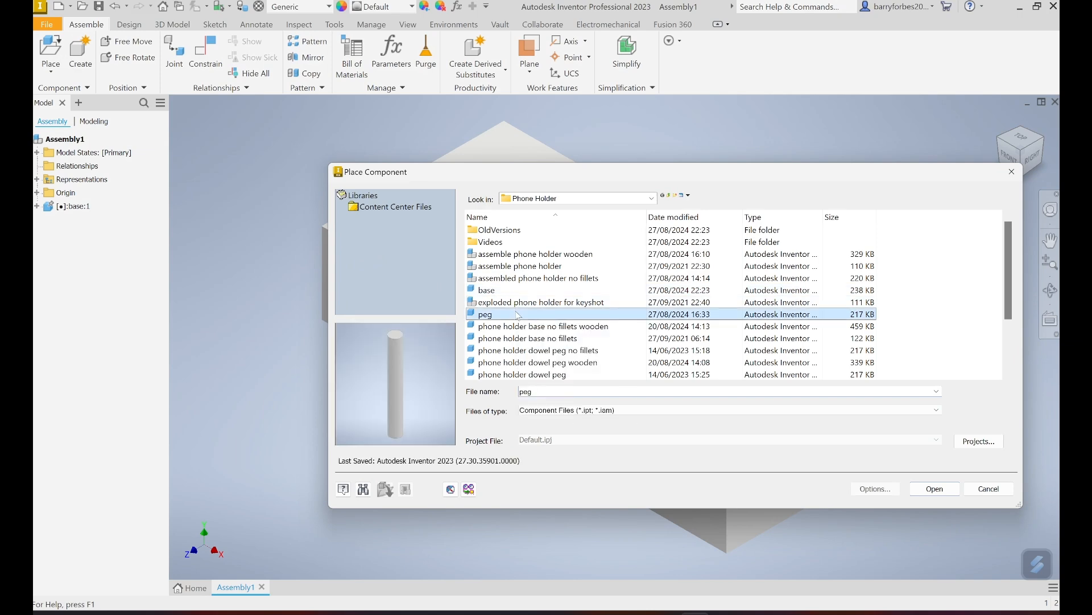
click(935, 488)
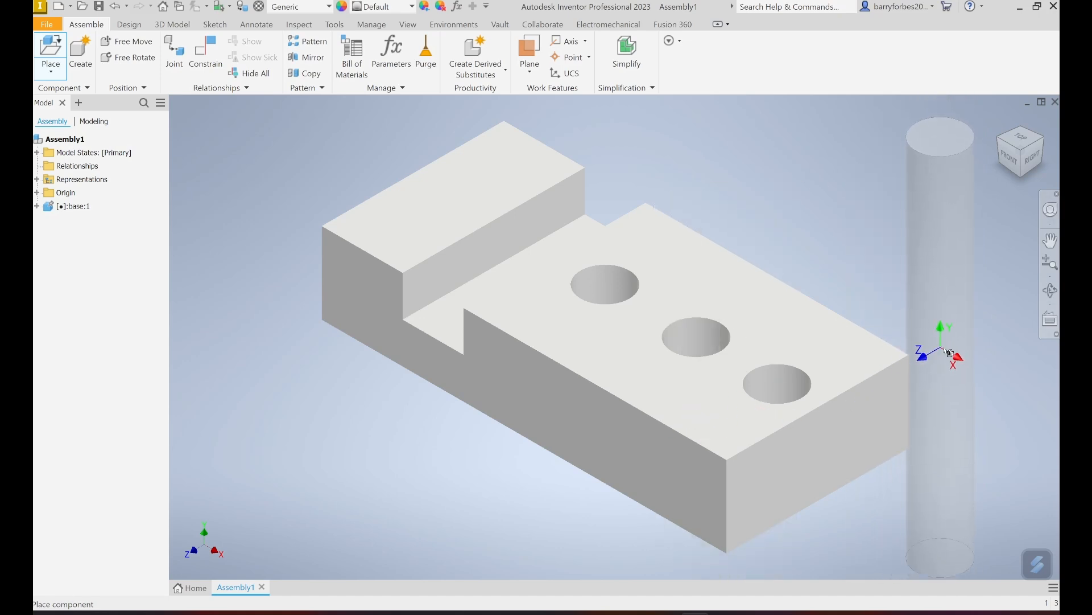
click(962, 335)
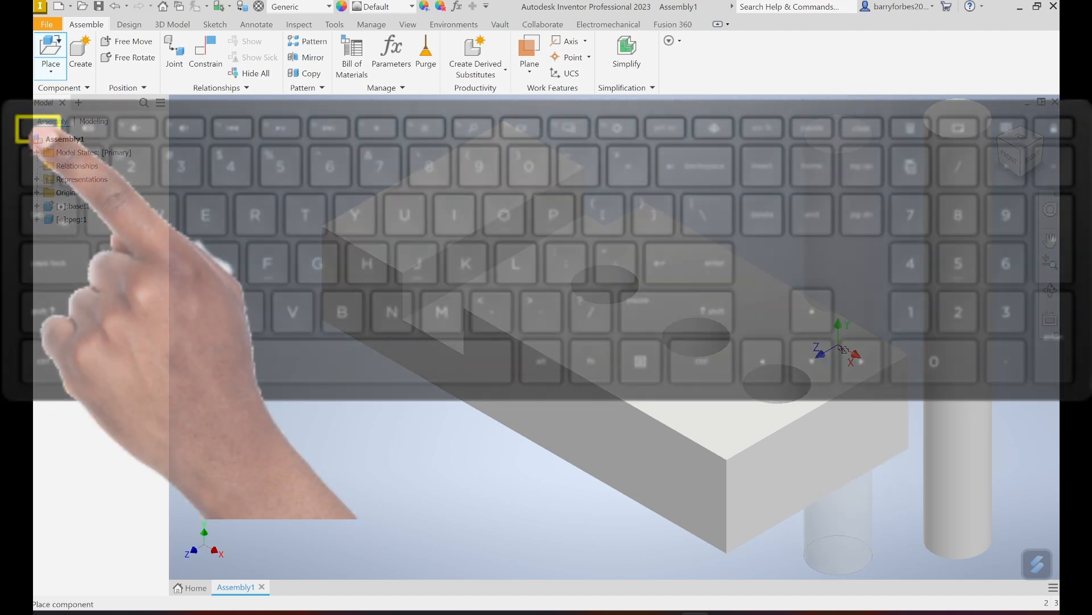
key(Escape)
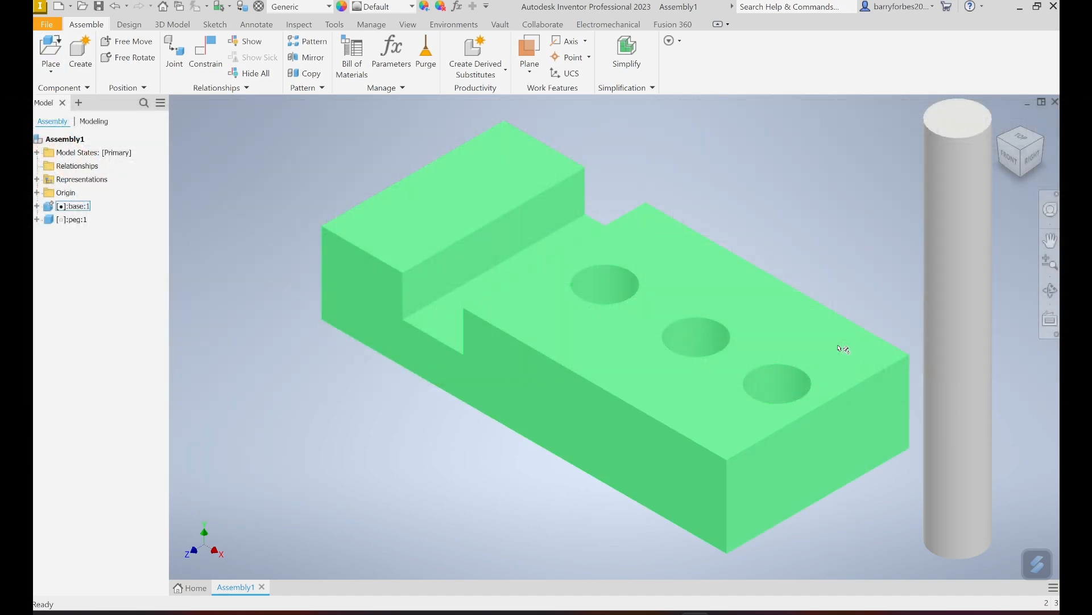
click(503, 513)
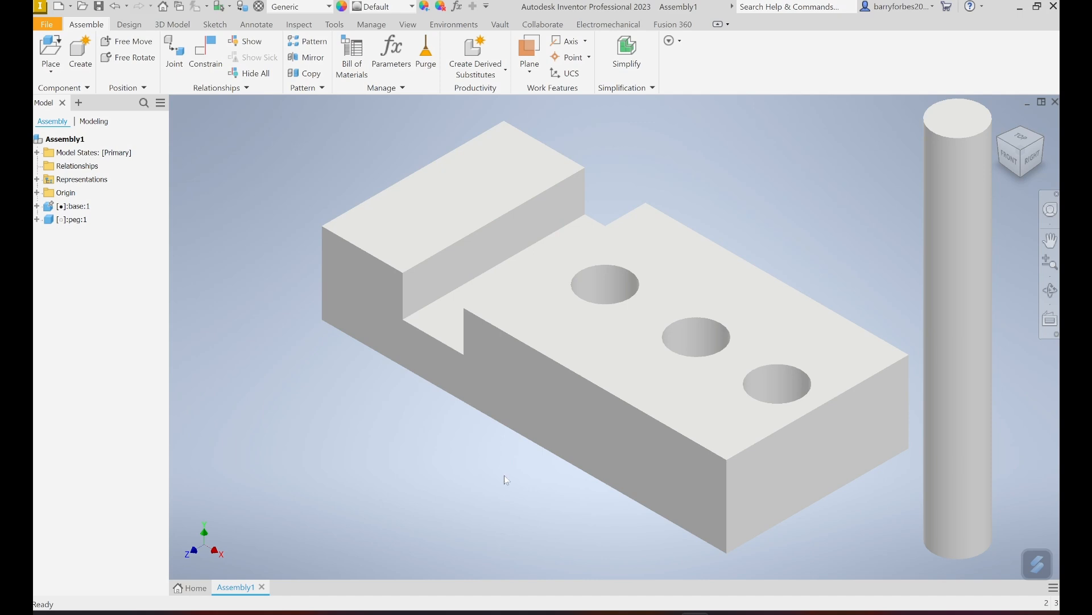
scroll(500, 476, up, 3)
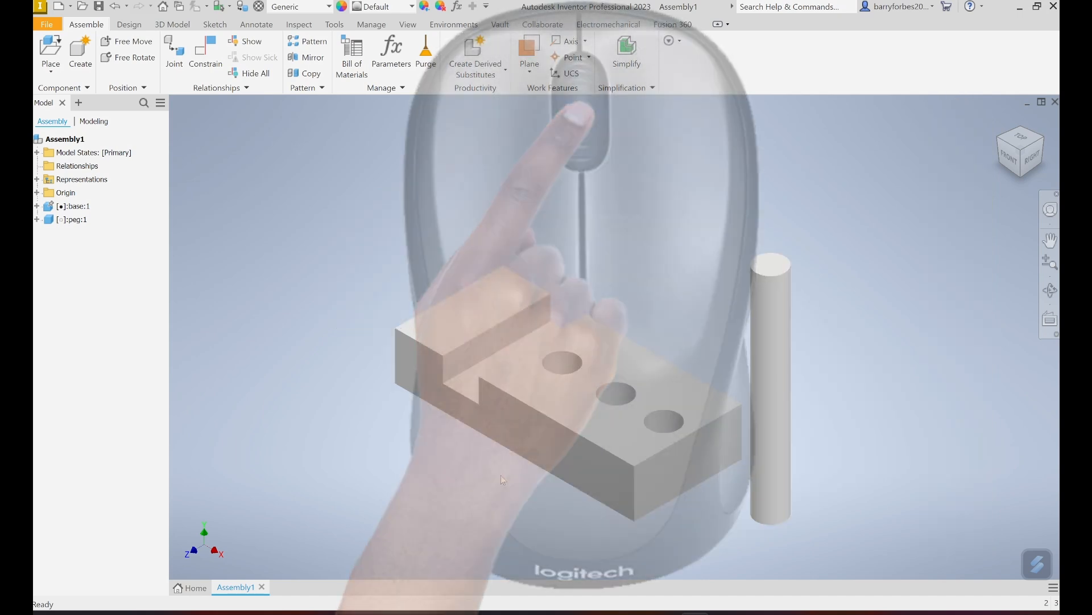
scroll(503, 479, up, 2)
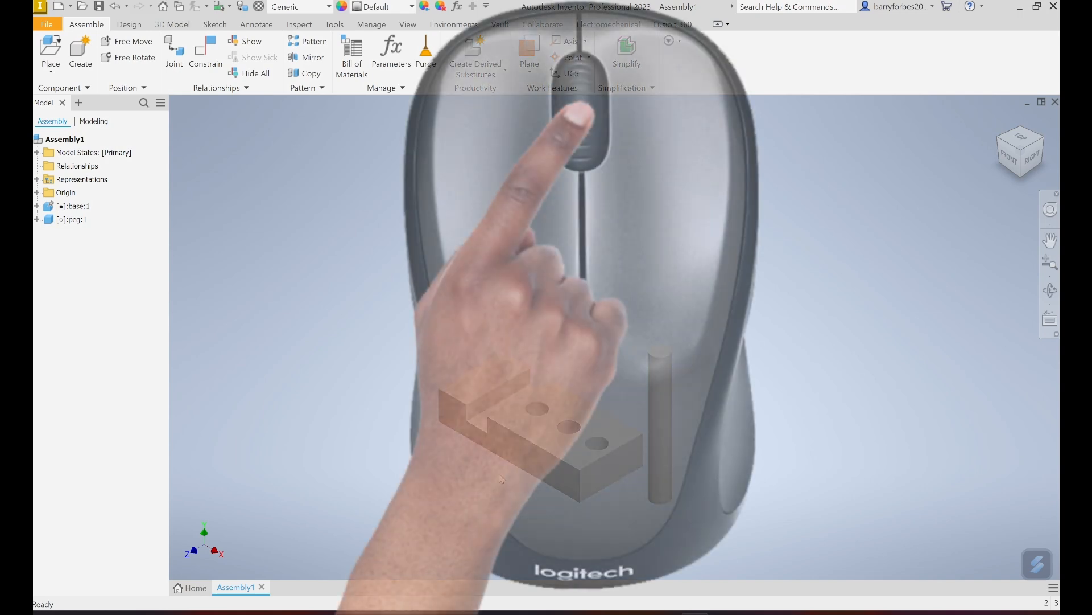
scroll(500, 477, down, 2)
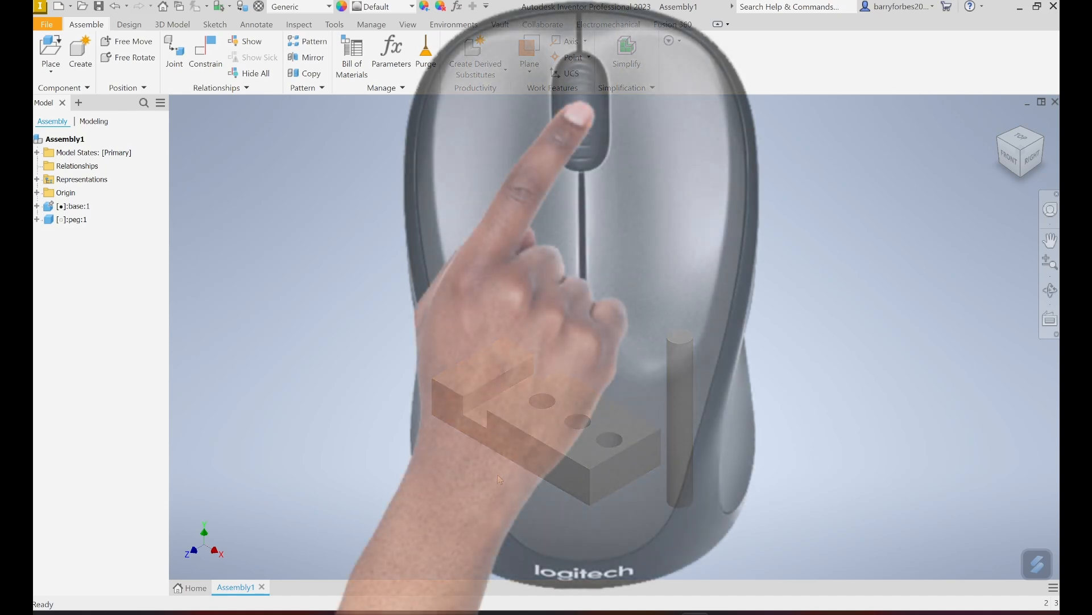
mouse_move(498, 473)
middle_down()
mouse_move(402, 419)
mouse_move(515, 385)
mouse_move(530, 471)
mouse_move(485, 481)
mouse_move(512, 470)
middle_up()
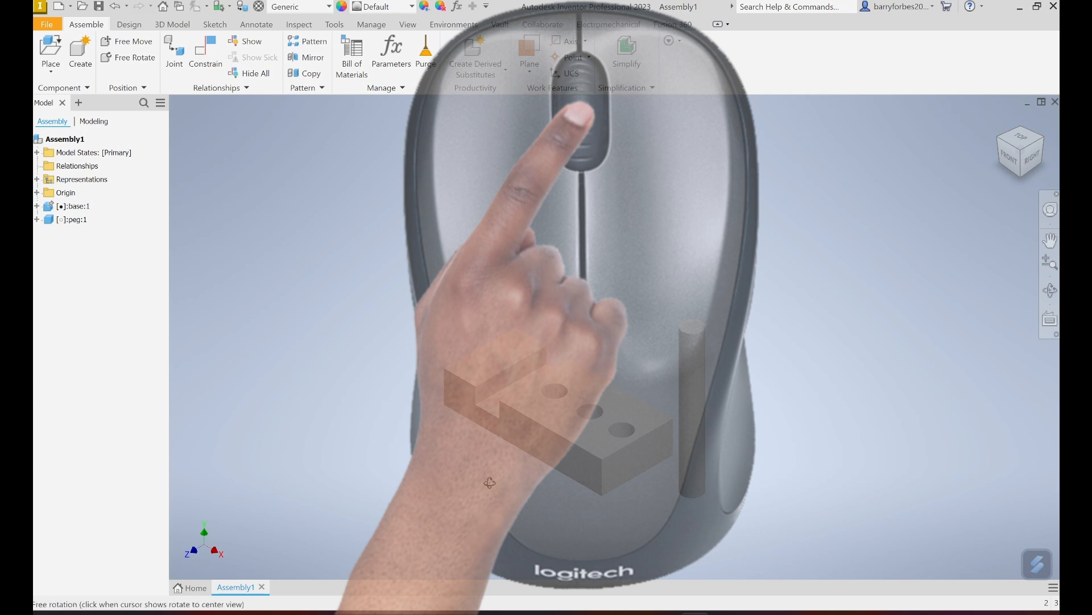
mouse_move(489, 483)
shift+middle_down()
mouse_move(465, 508)
mouse_move(454, 425)
mouse_move(429, 383)
mouse_move(449, 476)
mouse_move(518, 477)
mouse_move(549, 432)
mouse_move(512, 485)
mouse_move(488, 480)
mouse_move(515, 500)
mouse_move(503, 480)
mouse_move(490, 496)
shift+middle_up()
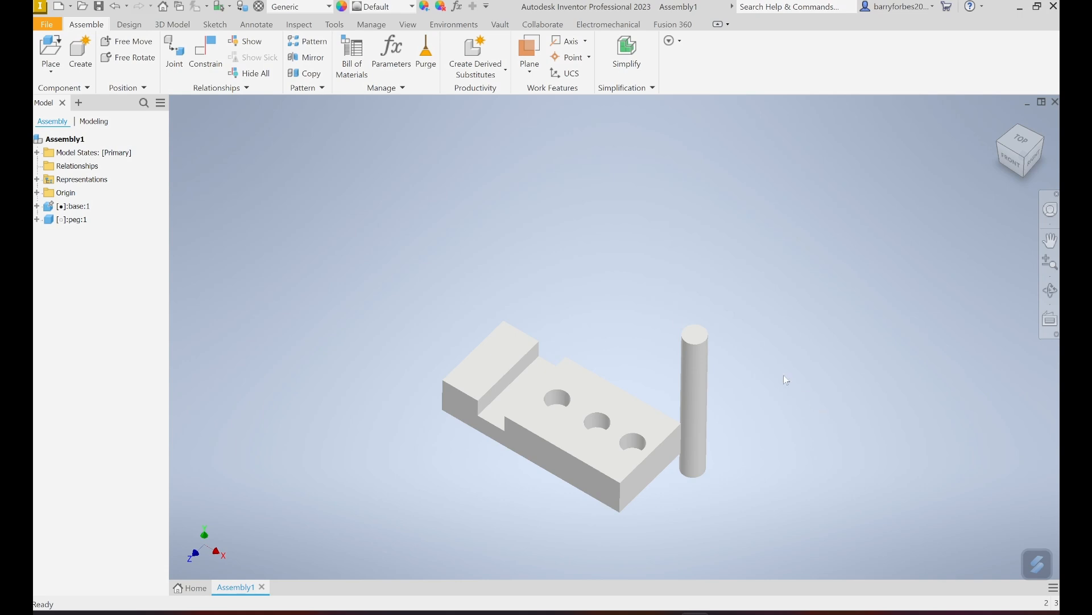
Mate the peg's bottom end face to the floor of the base hole nearest the slot, with 0 mm offset.
click(209, 57)
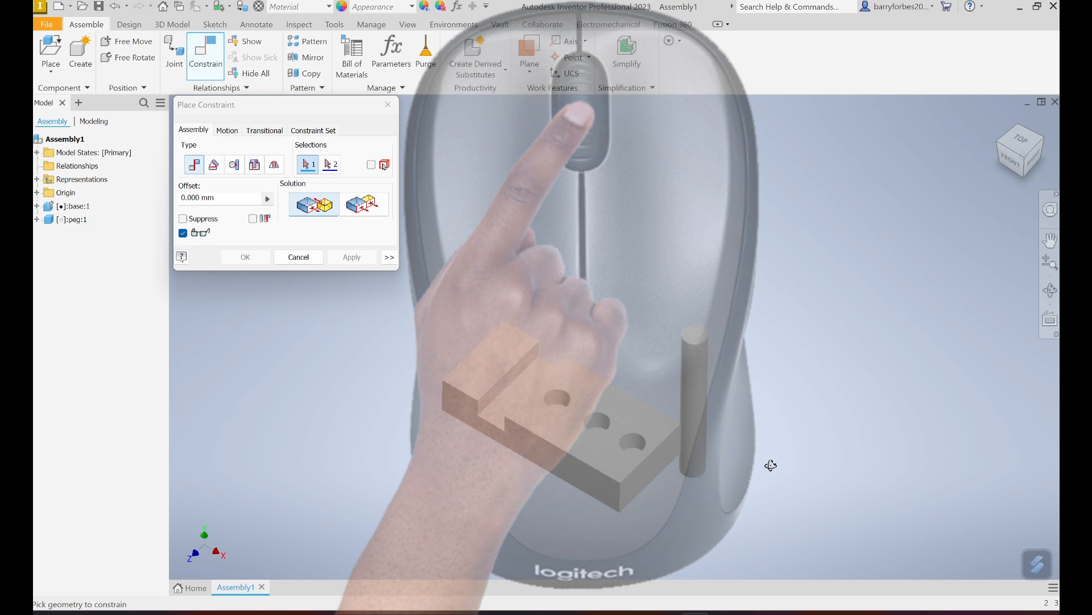
shift+middle_drag(770, 463, 752, 377)
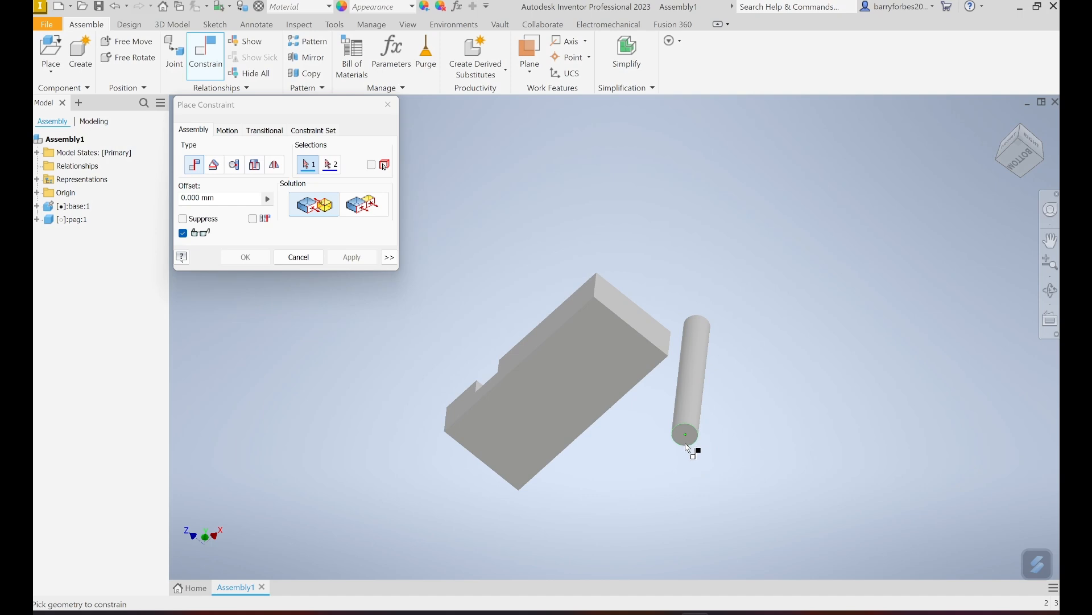
scroll(687, 445, up, 3)
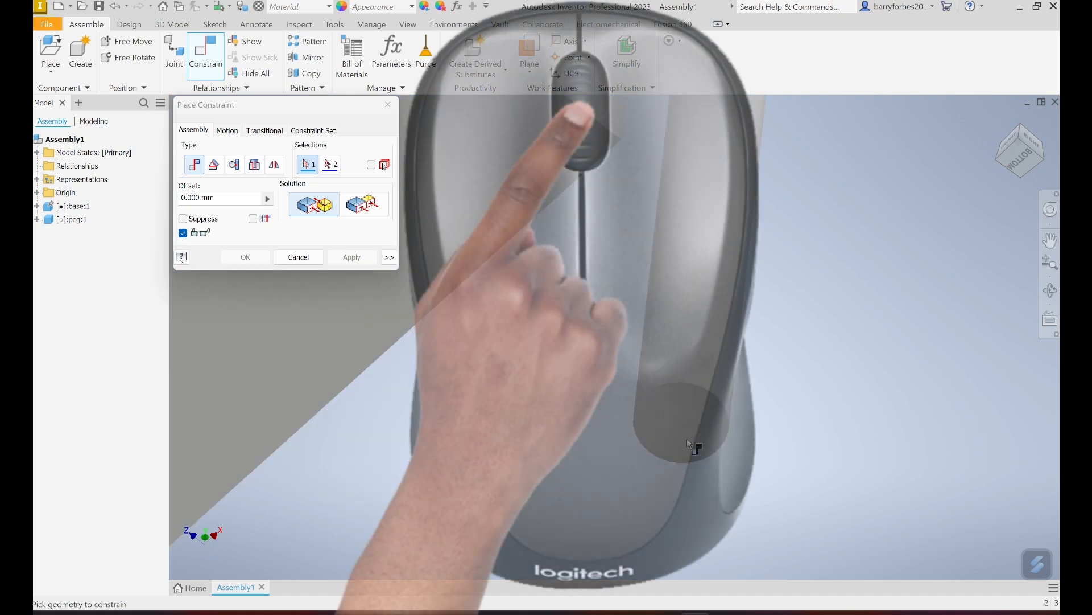
scroll(688, 441, up, 5)
scroll(687, 440, up, 3)
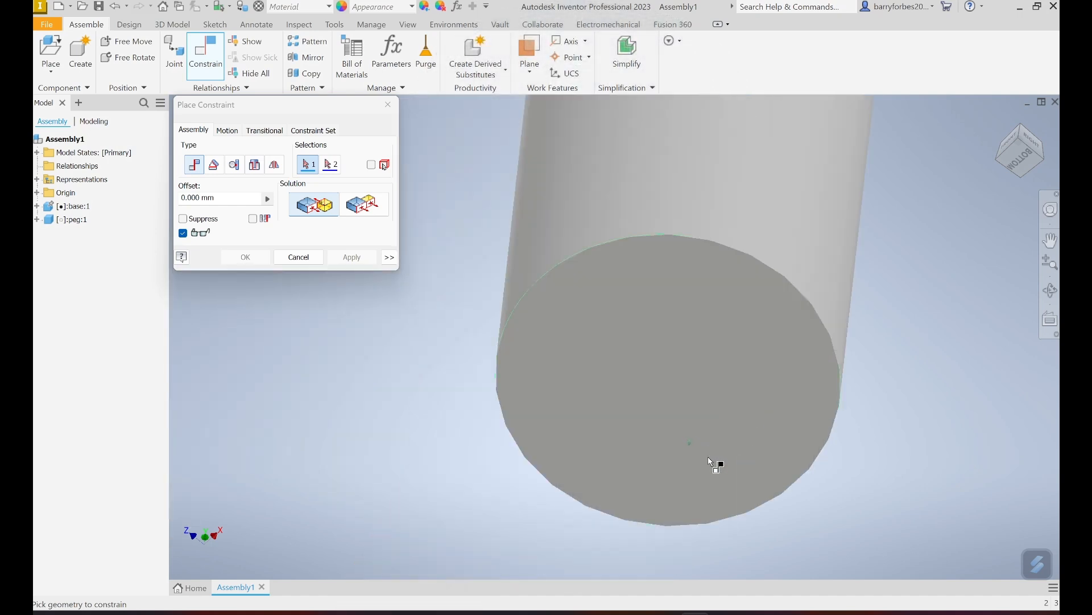
click(588, 387)
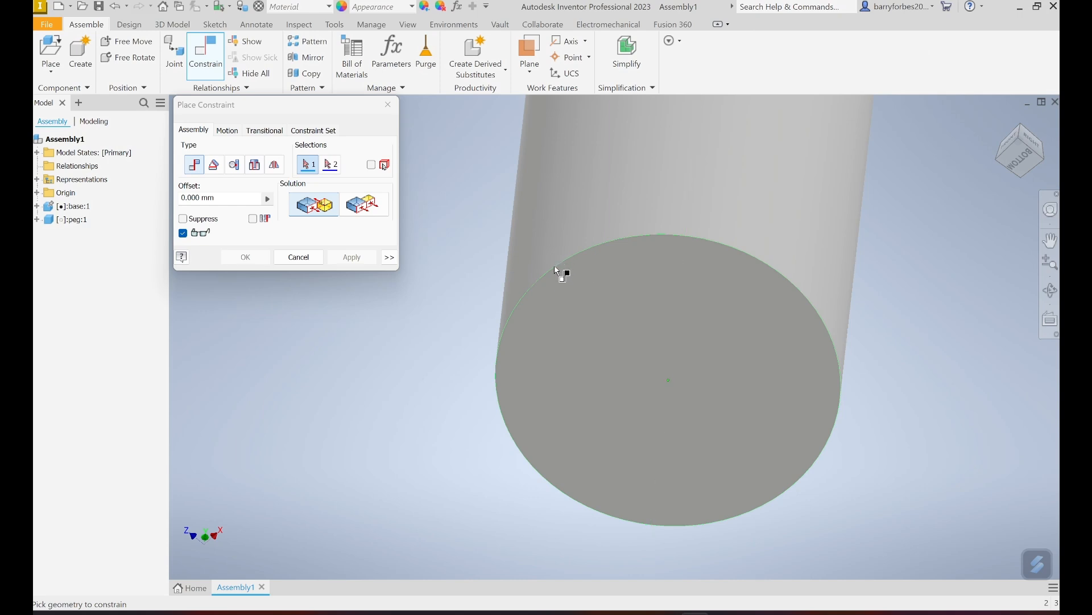
mouse_move(574, 288)
click(618, 365)
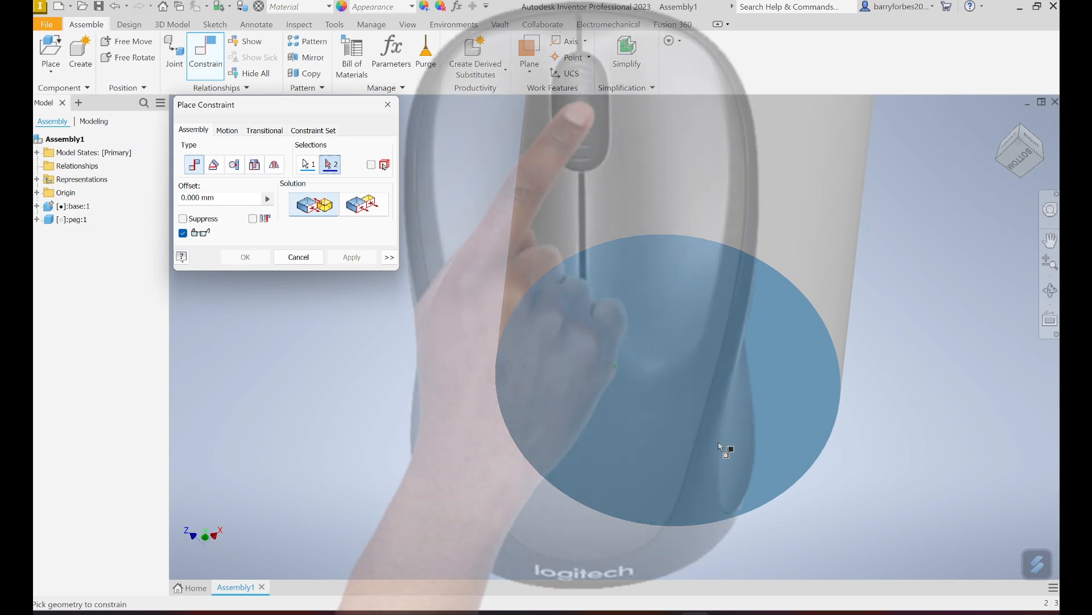
scroll(726, 450, down, 5)
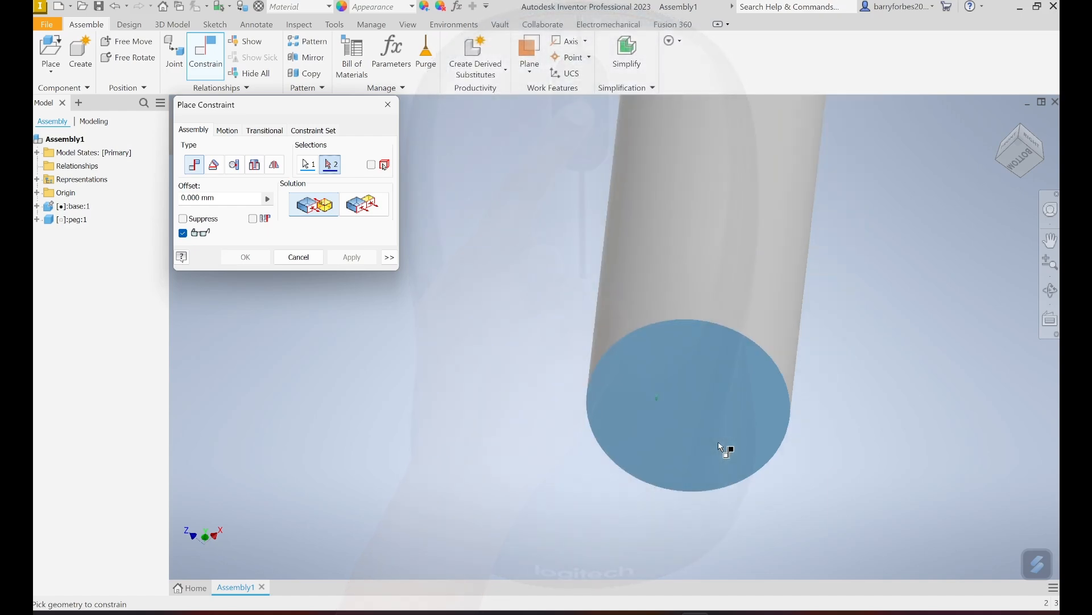
scroll(725, 450, down, 3)
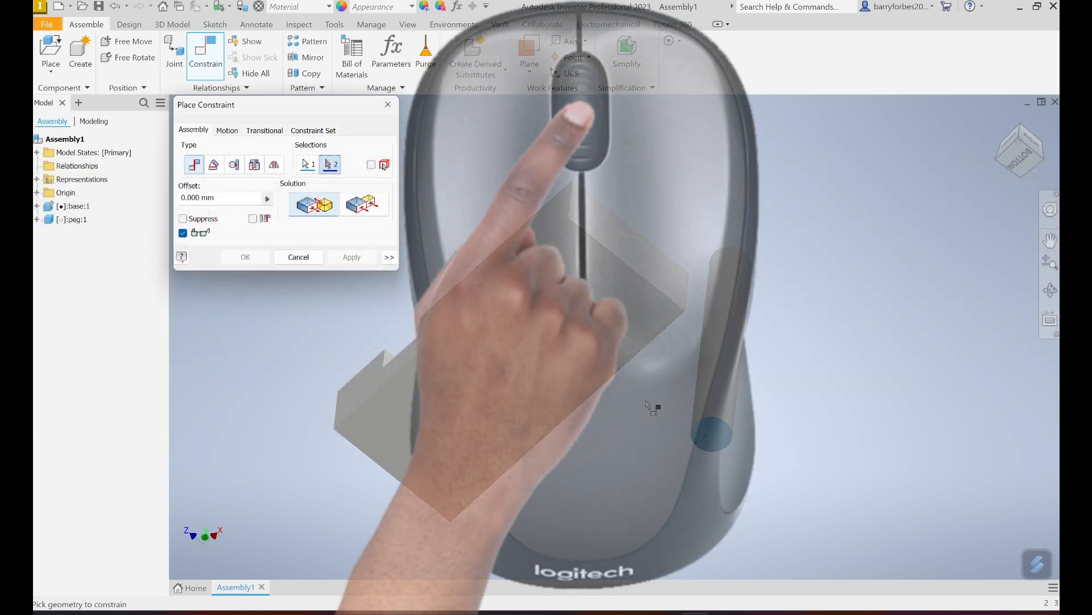
shift+middle_drag(646, 398, 734, 490)
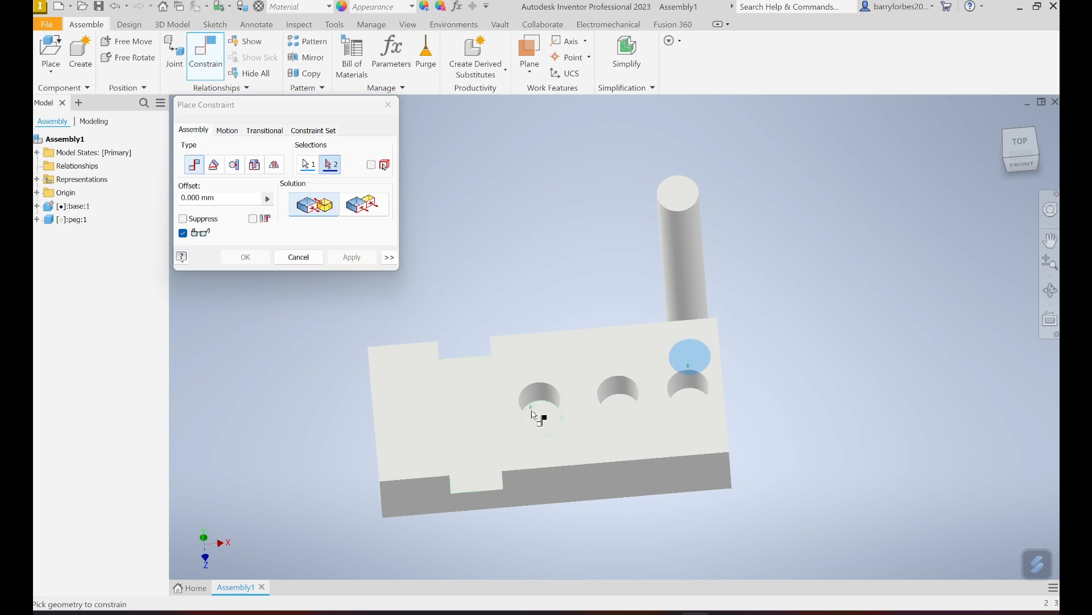
scroll(537, 421, up, 5)
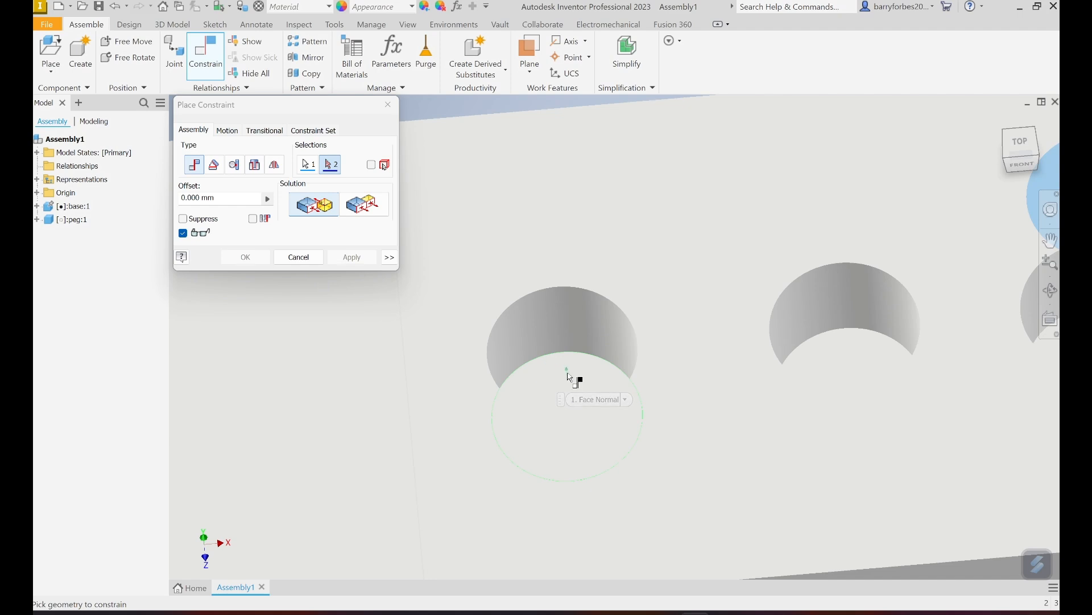
click(567, 376)
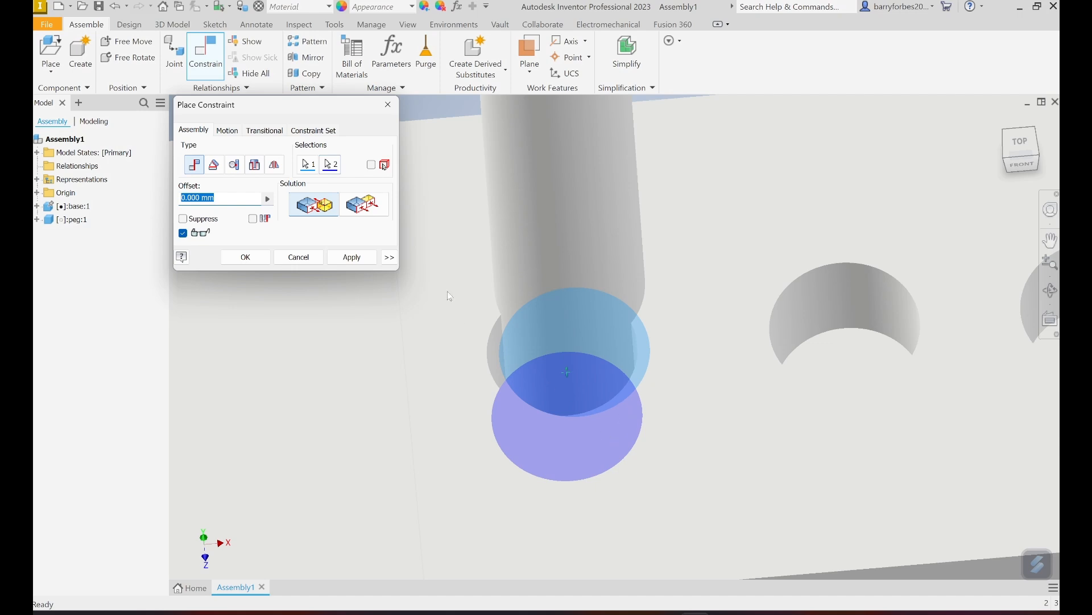
click(353, 257)
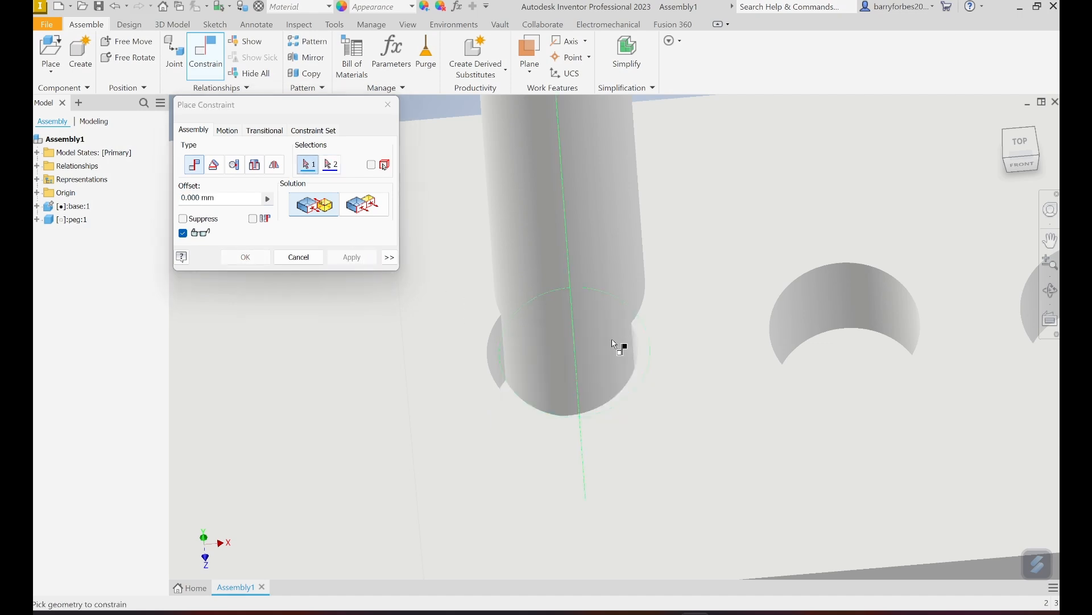
scroll(620, 347, down, 3)
scroll(619, 348, down, 3)
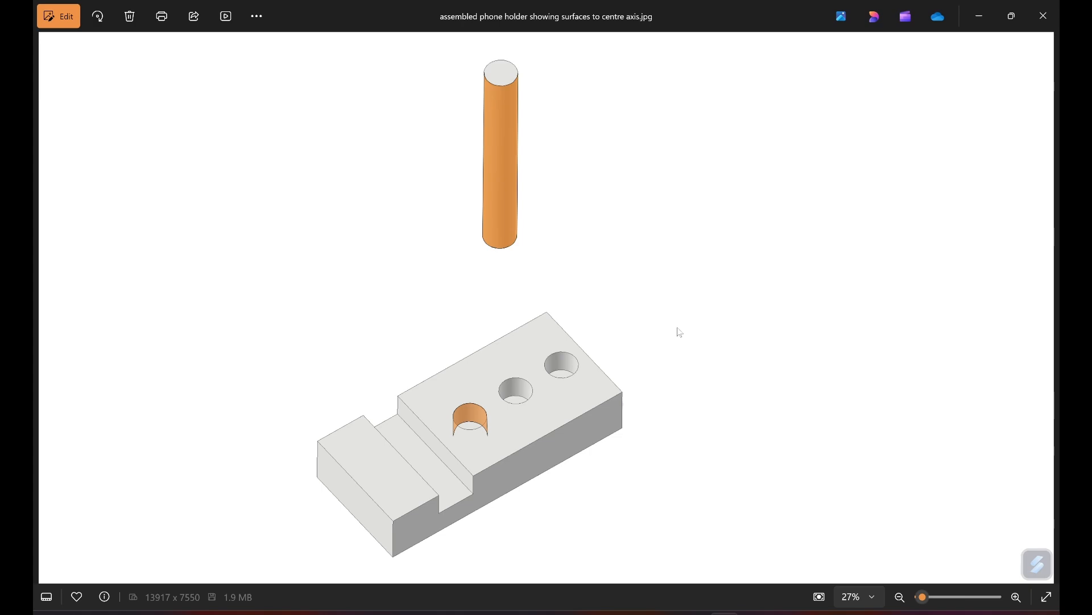
click(695, 613)
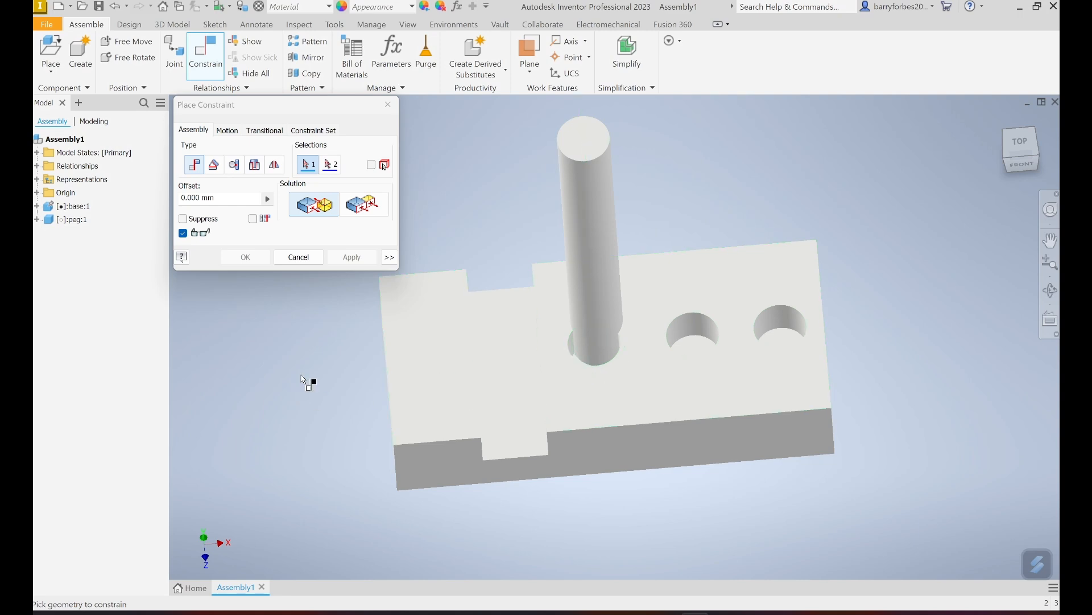
click(297, 258)
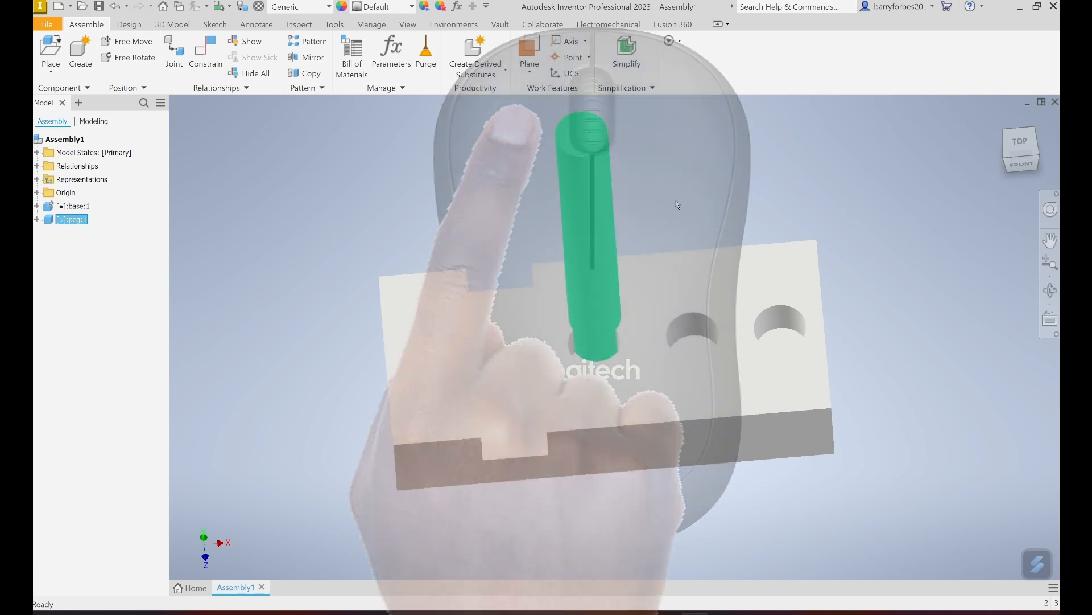
Move the peg clear of the base, and mate its centre axis to the axis of the hole nearest the slot with 0 mm offset.
drag(586, 279, 700, 122)
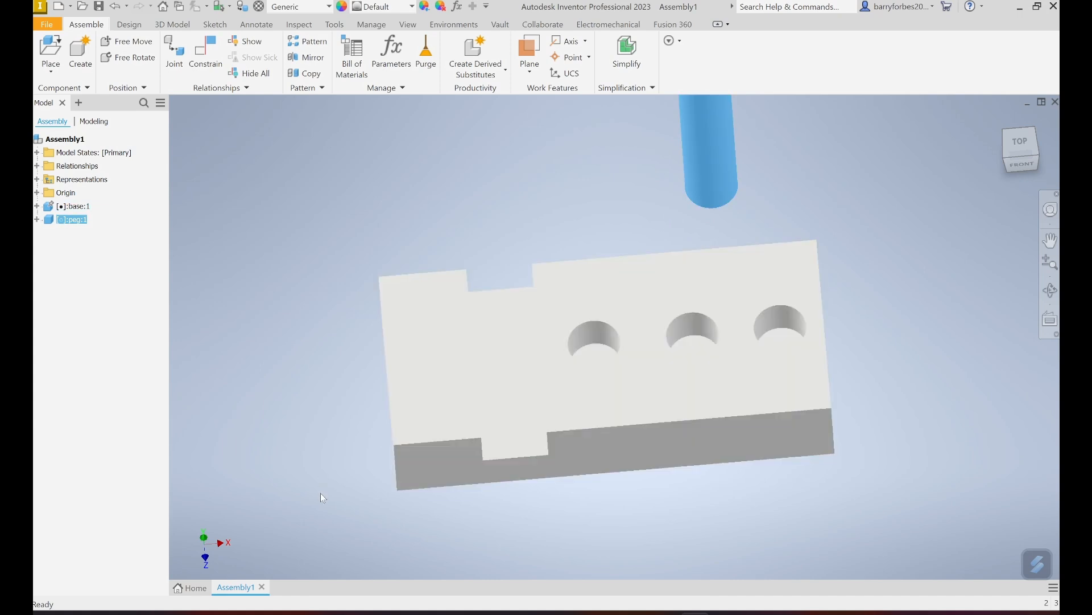
scroll(320, 493, up, 3)
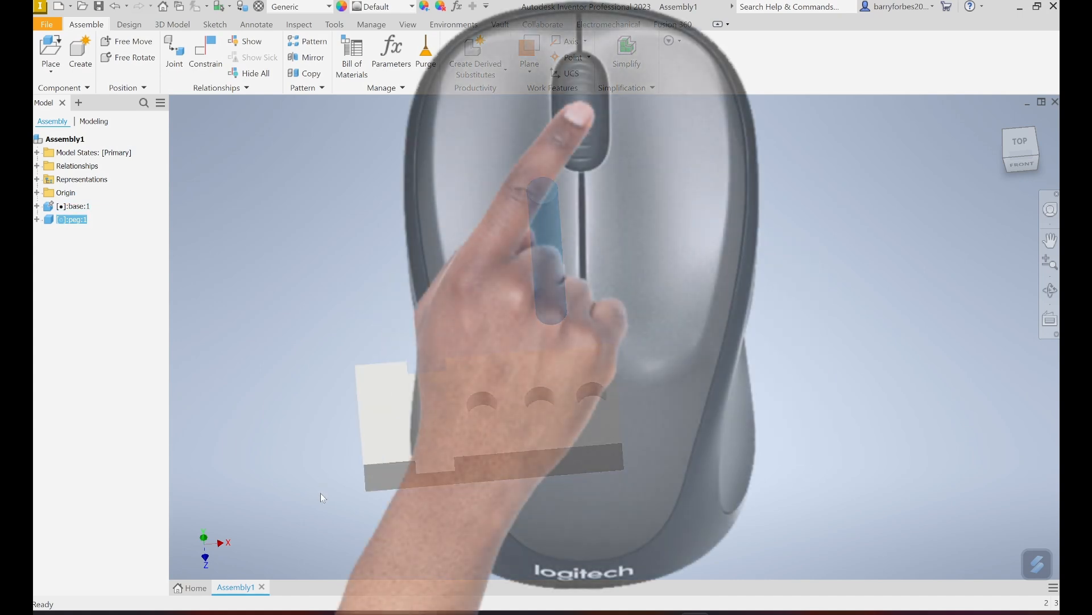
click(208, 65)
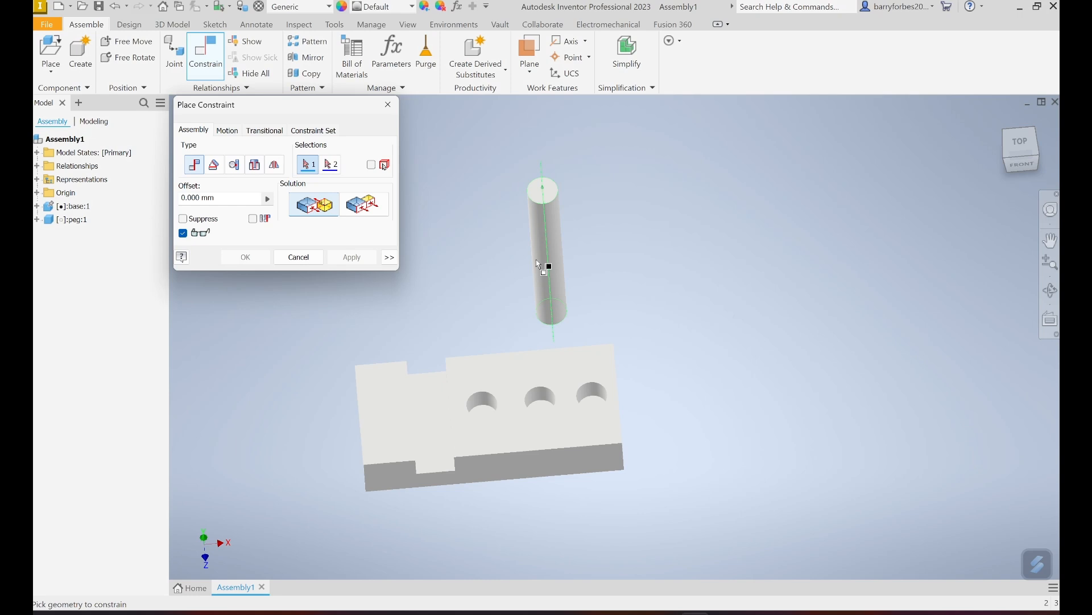
mouse_move(556, 282)
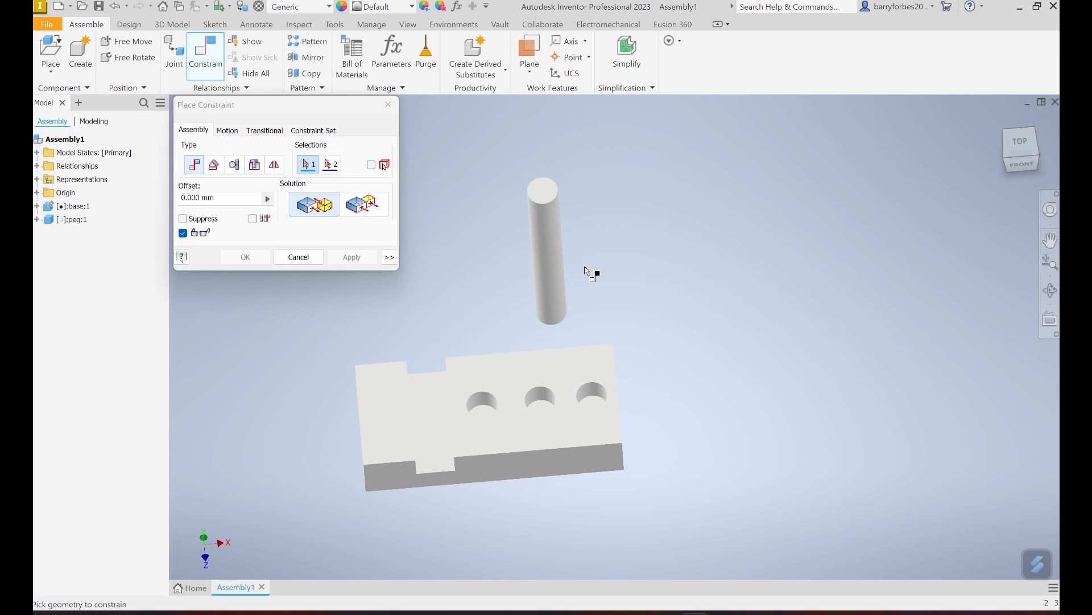
click(559, 251)
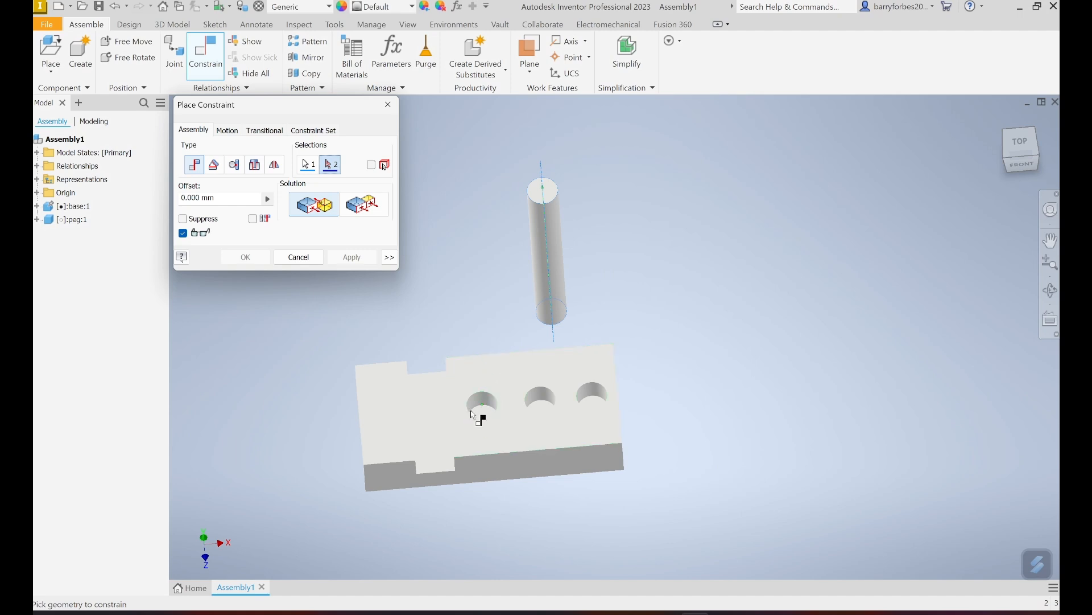
scroll(479, 419, up, 5)
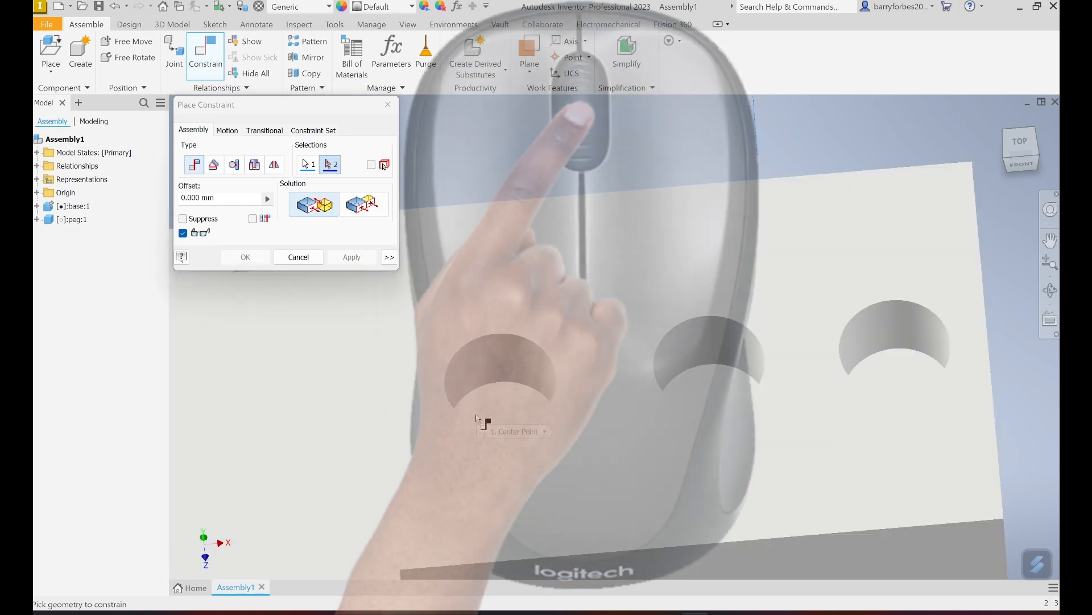
scroll(479, 420, up, 3)
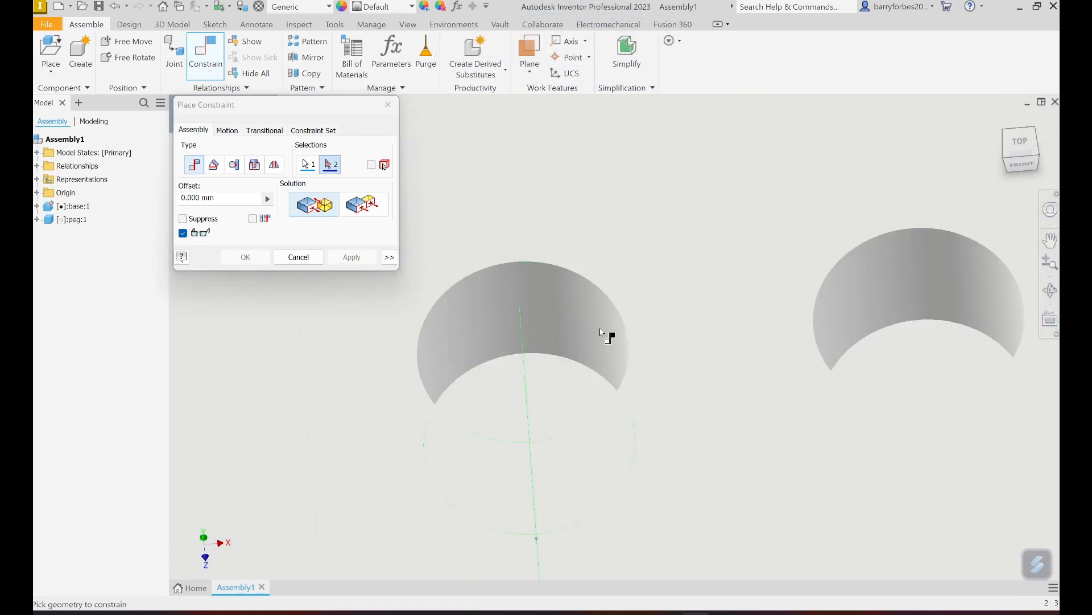
click(565, 319)
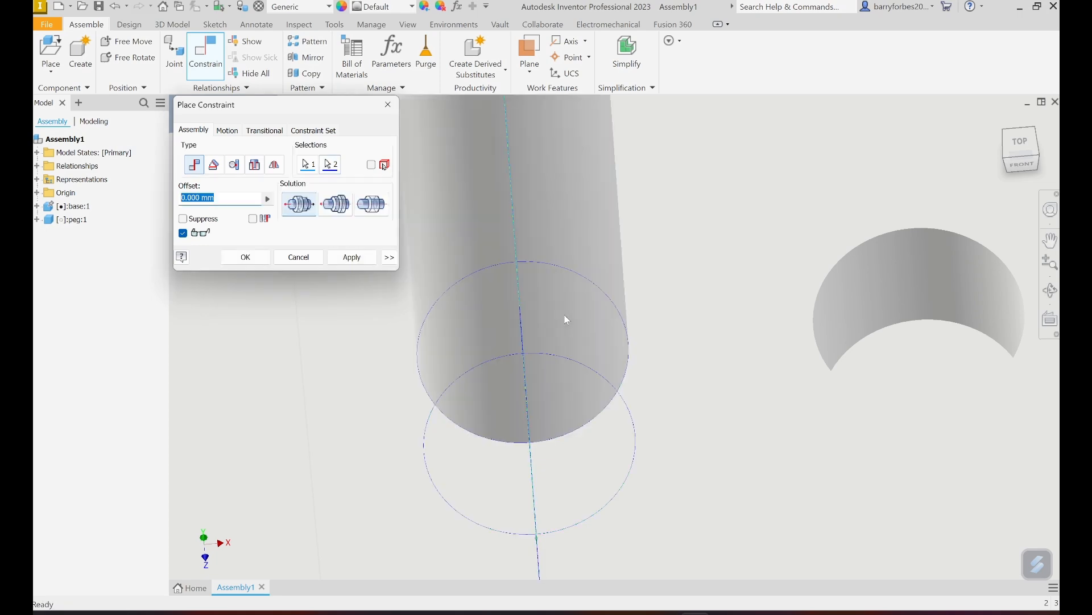
click(352, 257)
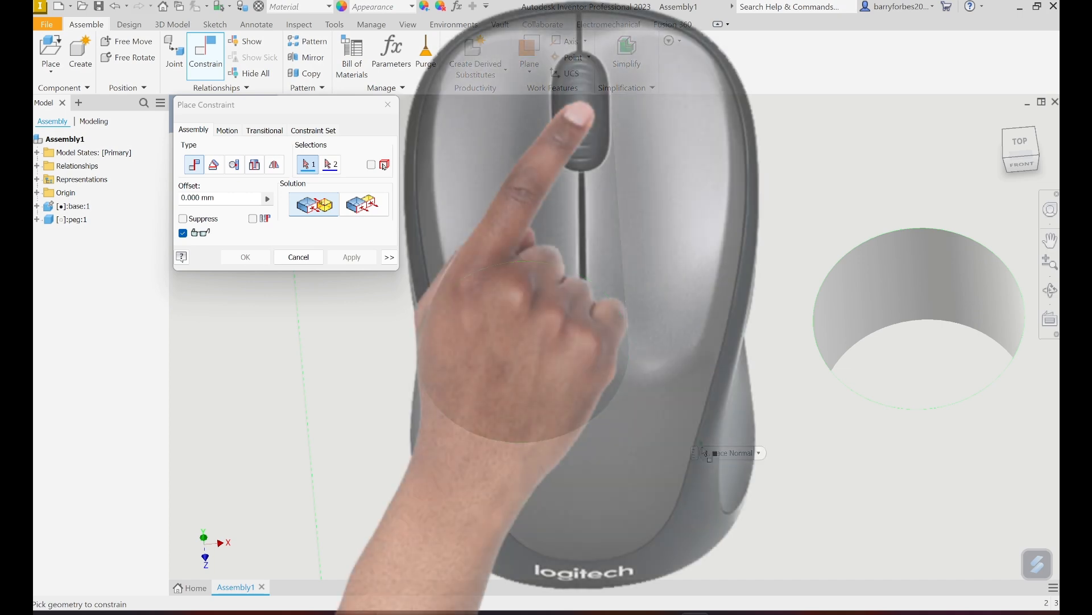
scroll(683, 450, down, 6)
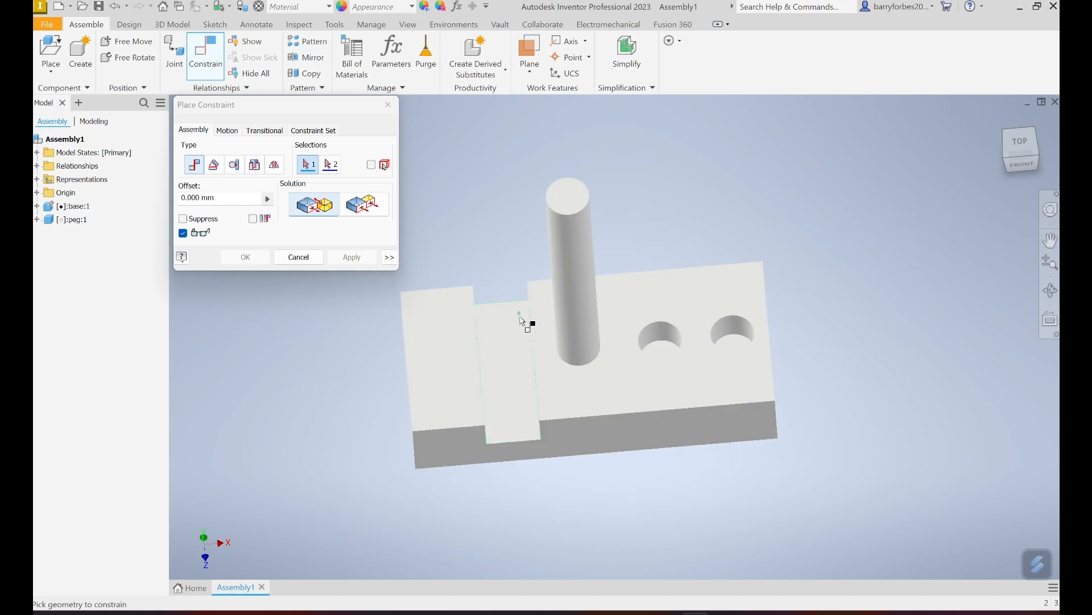
click(305, 261)
shift+middle_drag(341, 434, 398, 415)
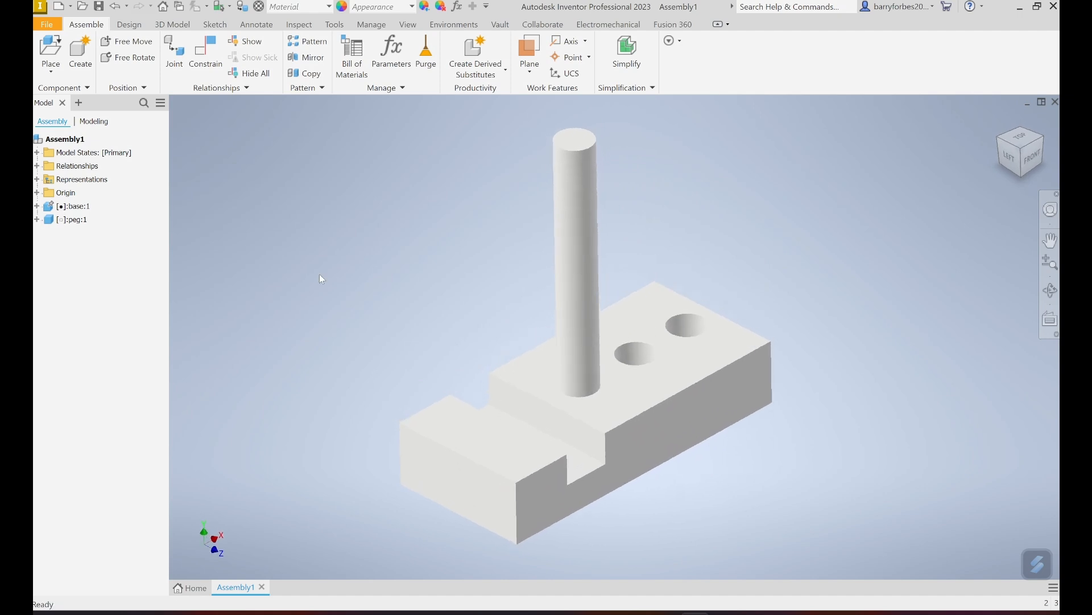
Save the assembly as "assembled phone stand" in the Phone Holder folder.
click(50, 27)
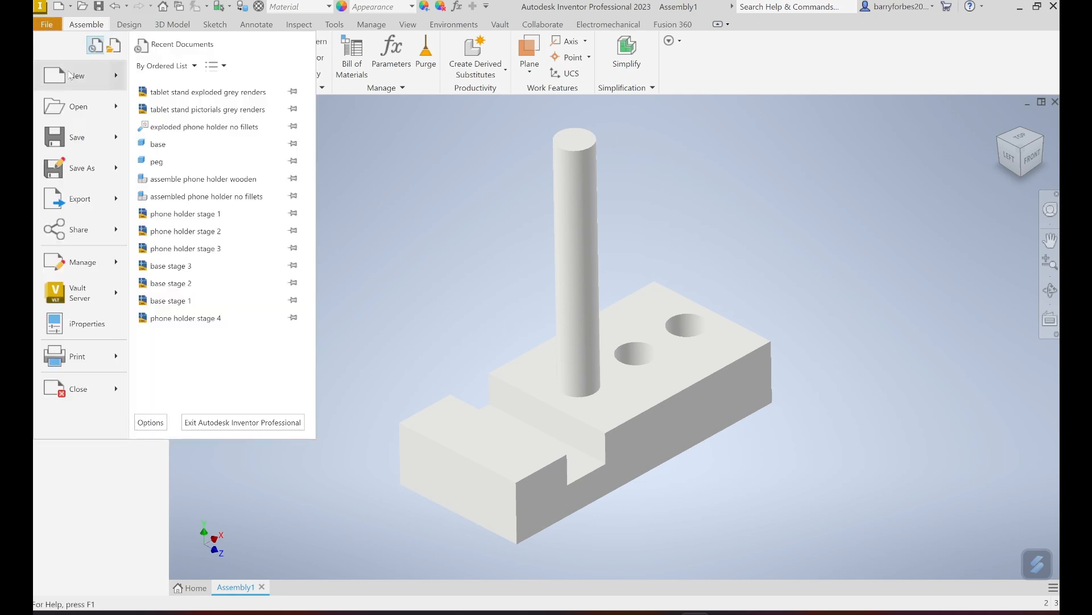
click(79, 167)
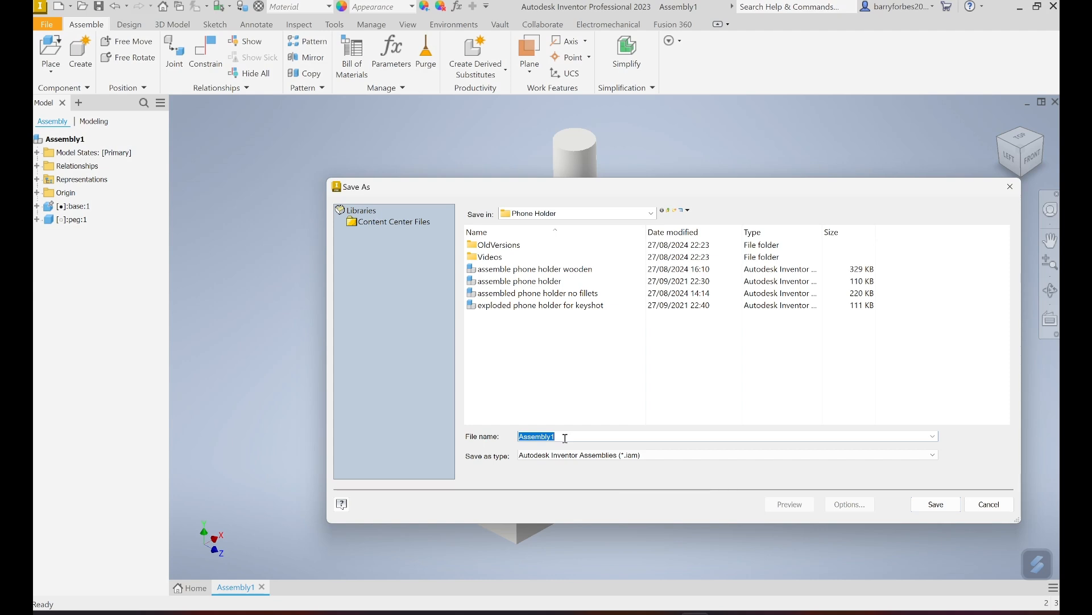
text(assemb)
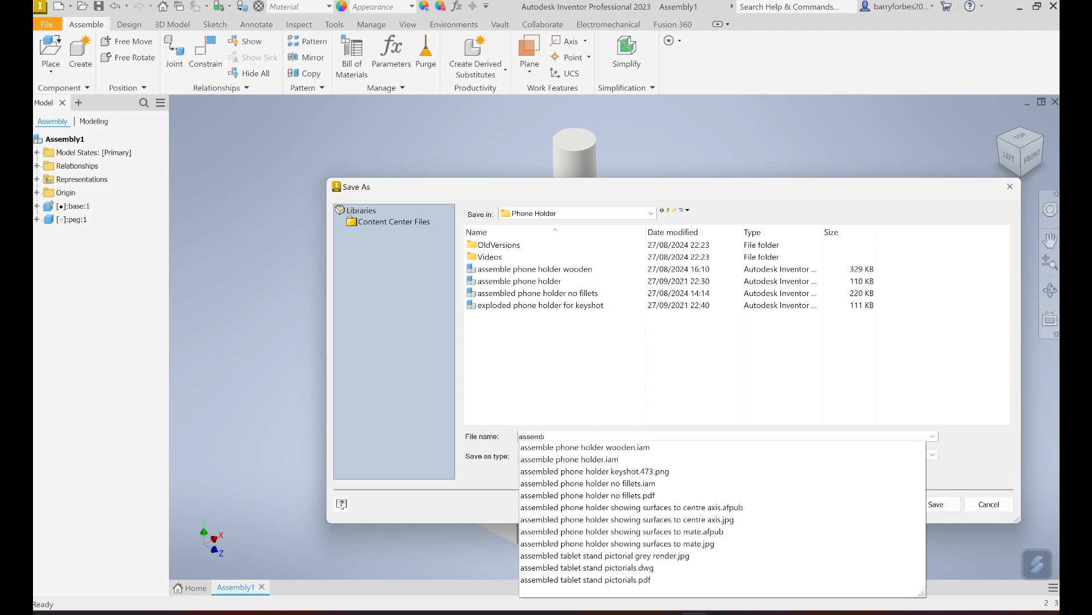
text(led phone stand)
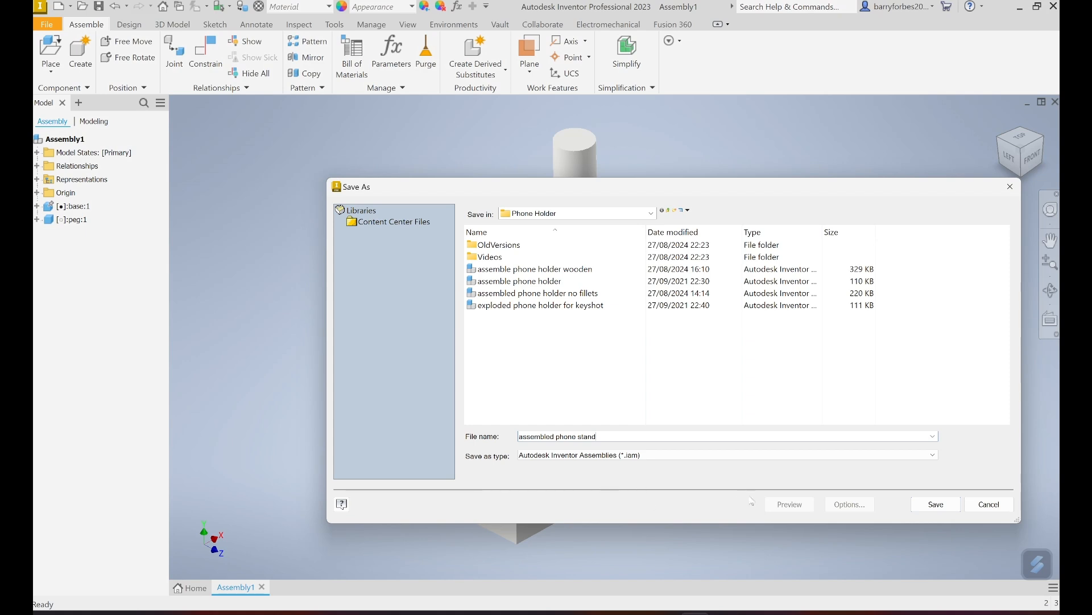
click(934, 505)
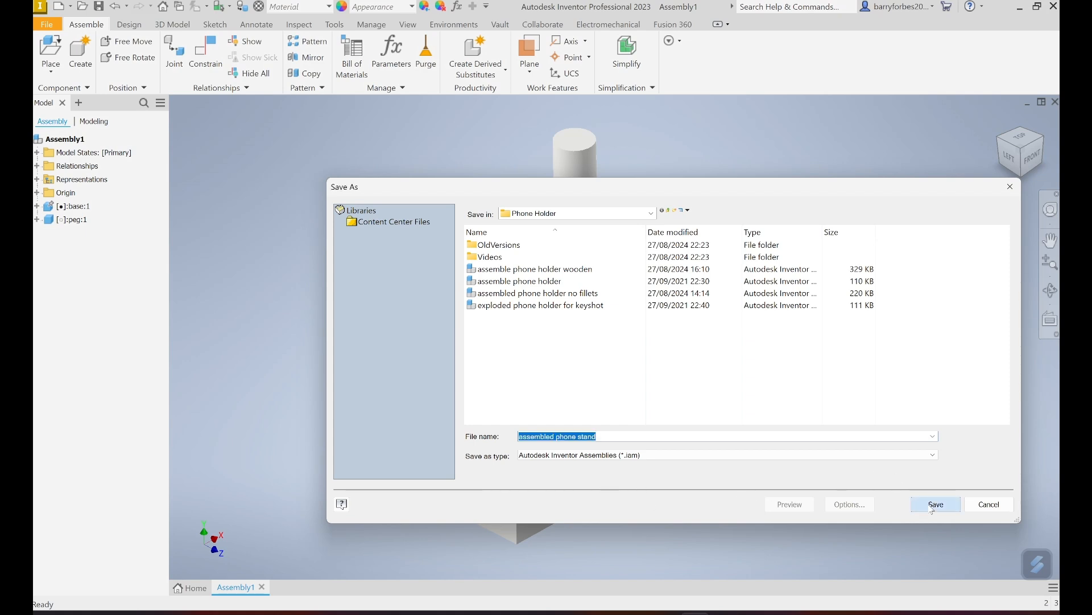